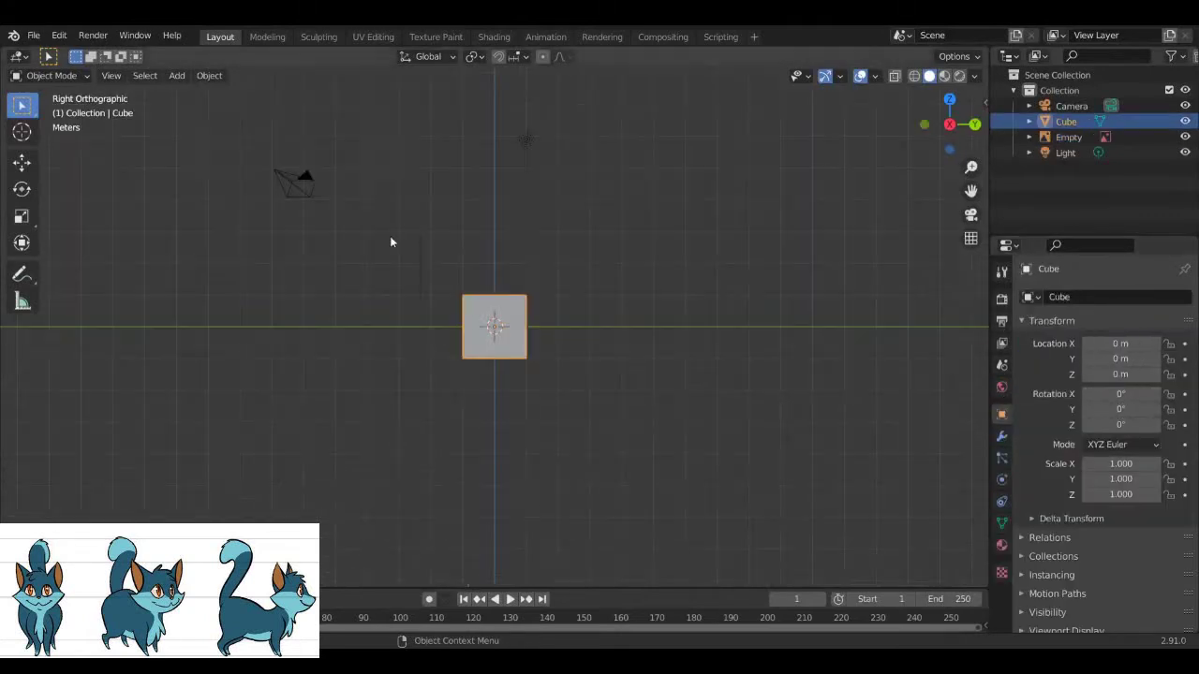
Step: Position the front cat reference image, raising it and shifting it sideways in front view
{"action": "left_click_drag", "start_coordinate": [476, 273], "coordinate": [618, 270]}
{"action": "left_click_drag", "start_coordinate": [557, 205], "coordinate": [556, 229]}
{"action": "key", "text": "KP_1"}
{"action": "left_click_drag", "start_coordinate": [559, 292], "coordinate": [680, 303]}
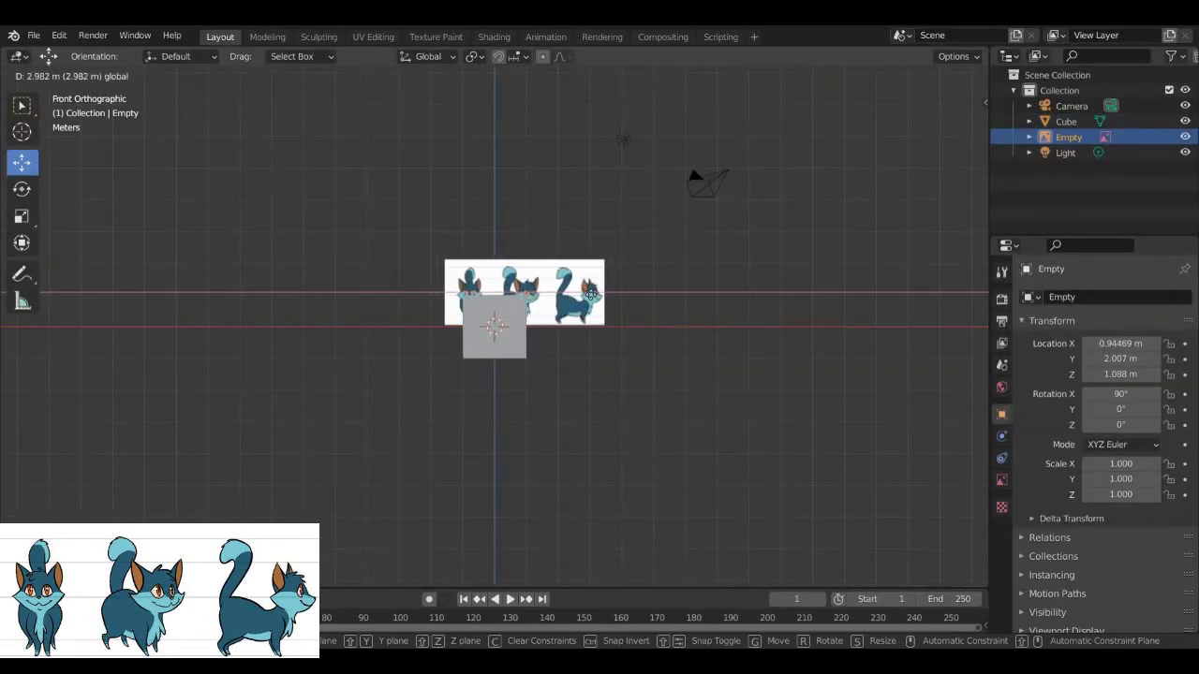
Step: Rotate the side reference image 90° on Z and slide it into alignment
{"action": "key", "text": "r"}
{"action": "key", "text": "z"}
{"action": "key", "text": "9"}
{"action": "key", "text": "0"}
{"action": "key", "text": "Return"}
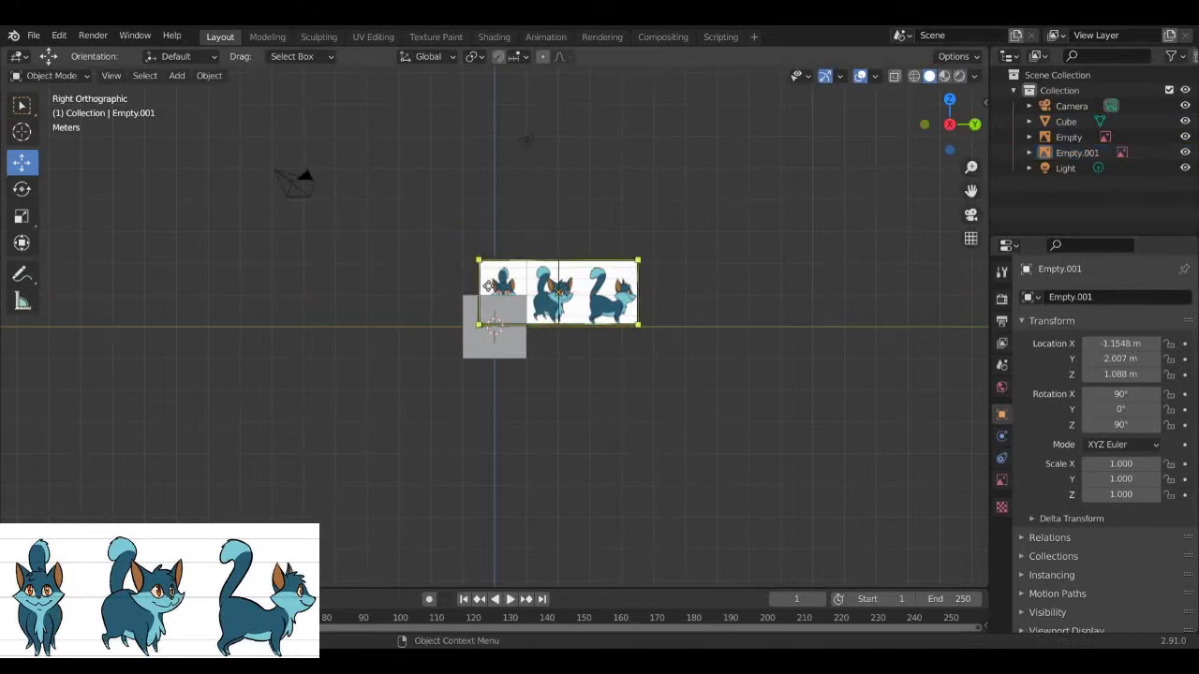
{"action": "left_click_drag", "start_coordinate": [488, 285], "coordinate": [377, 285]}
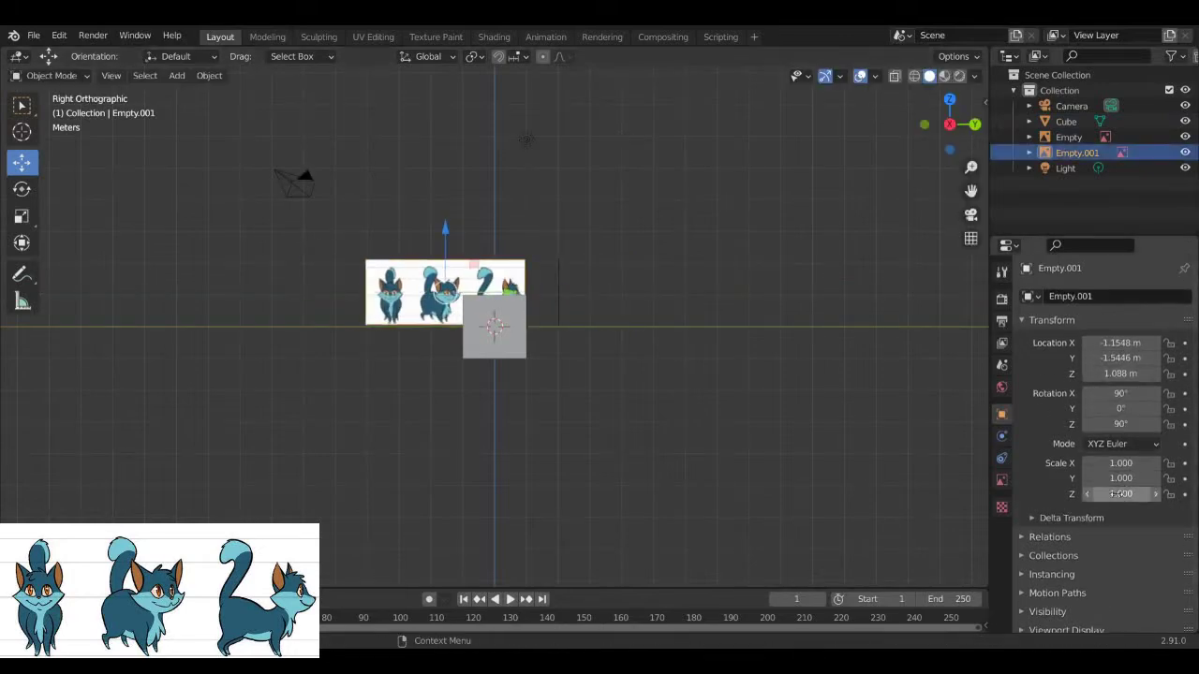
{"action": "key", "text": "KP_1"}
{"action": "scroll", "coordinate": [494, 327], "scroll_direction": "up", "scroll_amount": 3}
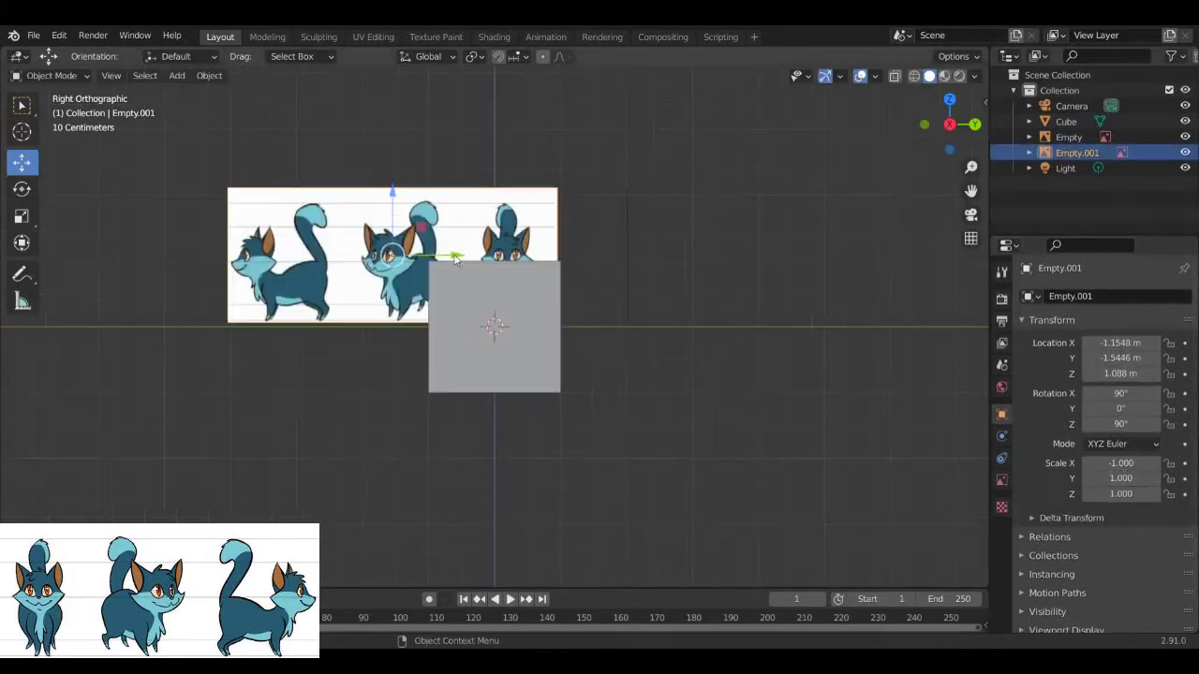
{"action": "left_click_drag", "start_coordinate": [431, 262], "coordinate": [646, 263]}
Step: Scale the cube to 0.177, centre it on the cat's face, and enter Edit Mode
{"action": "left_click", "coordinate": [513, 282]}
{"action": "scroll", "coordinate": [512, 290], "scroll_direction": "up", "scroll_amount": 2}
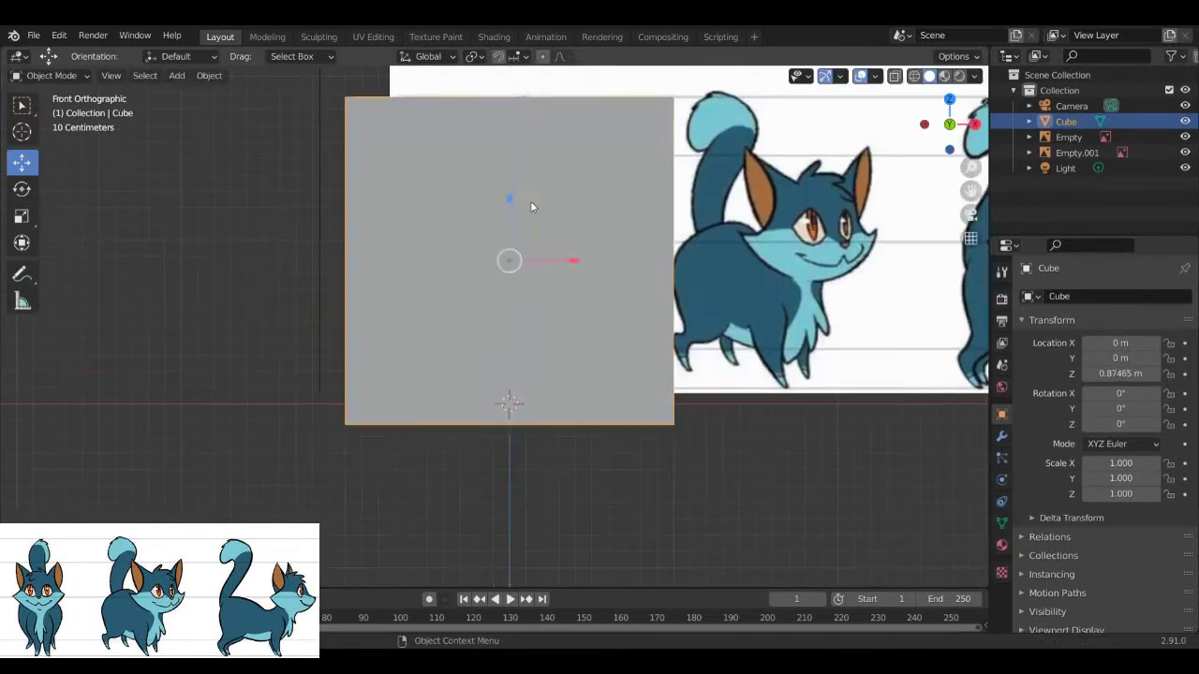
{"action": "key", "text": "KP_3"}
{"action": "middle_click_drag", "start_coordinate": [512, 290], "coordinate": [643, 291]}
{"action": "left_click", "coordinate": [642, 292]}
{"action": "key", "text": "KP_1"}
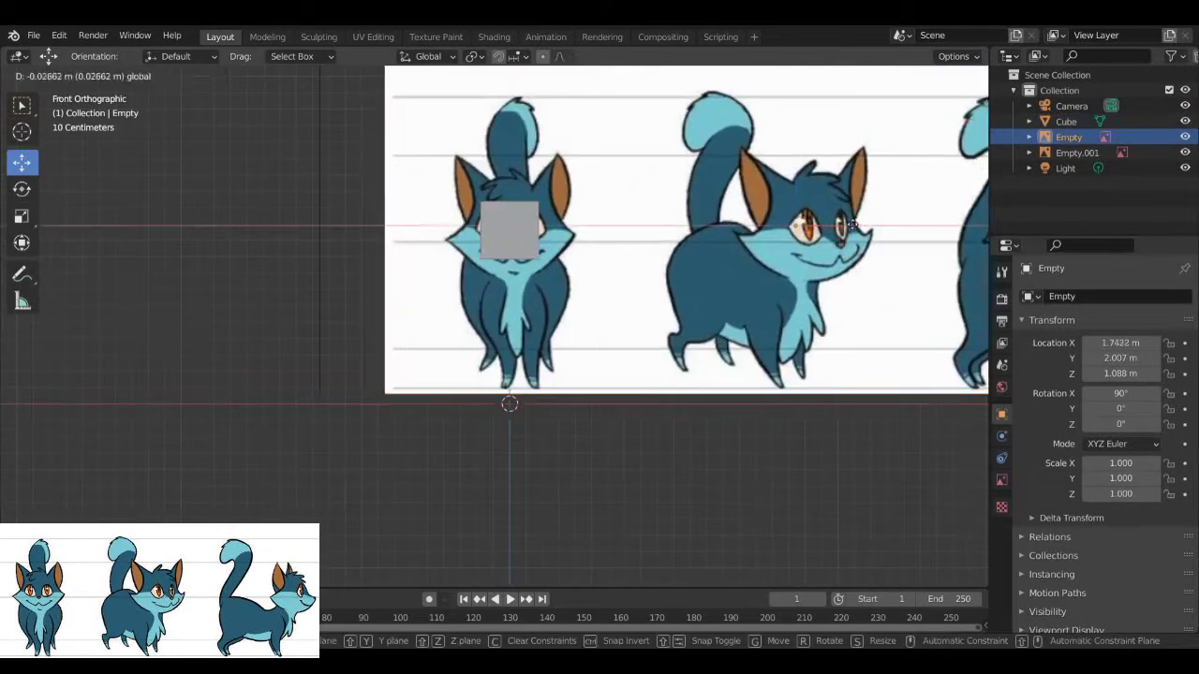
{"action": "scroll", "coordinate": [495, 281], "scroll_direction": "up", "scroll_amount": 5}
{"action": "left_click", "coordinate": [494, 281]}
{"action": "key", "text": "Tab"}
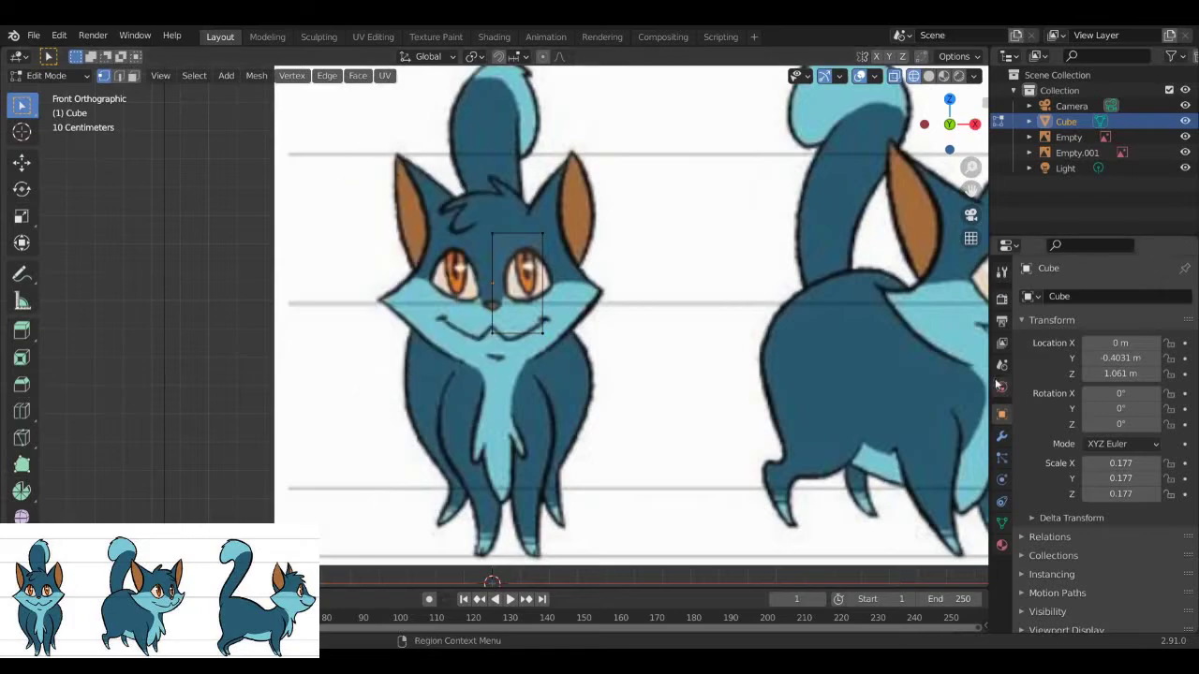
Step: Add a Mirror modifier to the cube with Clipping enabled
{"action": "left_click", "coordinate": [1001, 436]}
{"action": "left_click", "coordinate": [1068, 297]}
{"action": "left_click", "coordinate": [881, 459]}
{"action": "left_click", "coordinate": [1088, 421]}
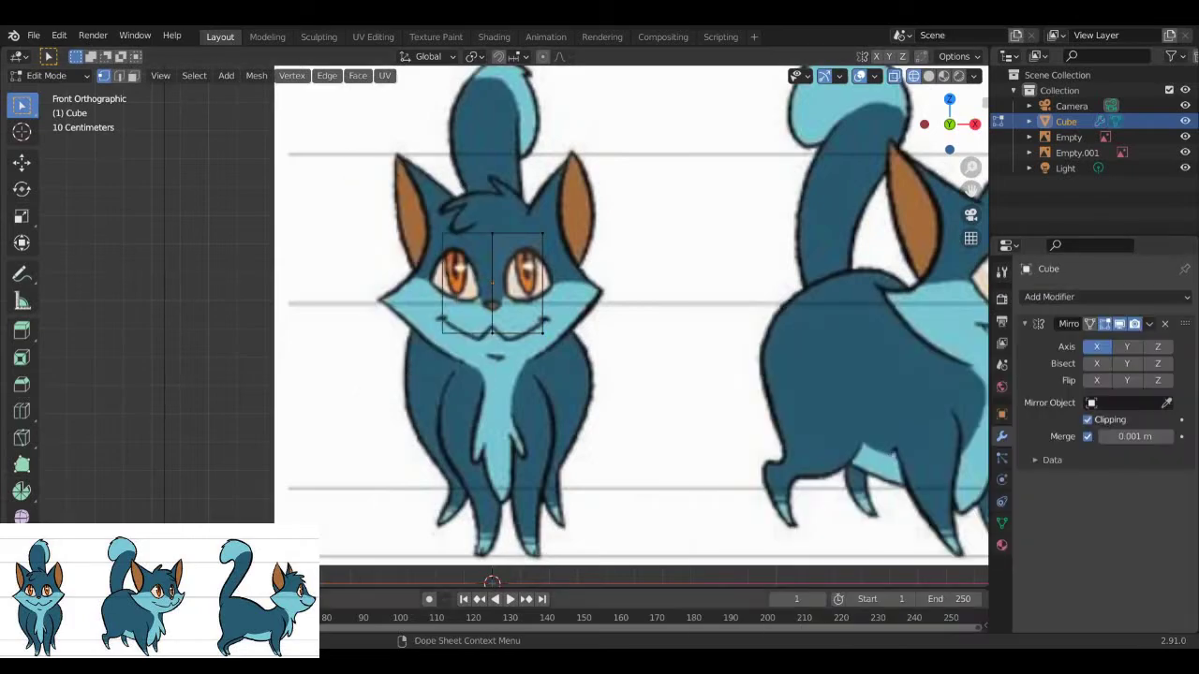
Step: In edge select, move the block's lower edges to taper it
{"action": "mouse_move", "coordinate": [487, 309]}
{"action": "middle_mouse_down"}
{"action": "mouse_move", "coordinate": [374, 299]}
{"action": "mouse_move", "coordinate": [402, 281]}
{"action": "middle_mouse_up"}
{"action": "key", "text": "KP_3"}
{"action": "key", "text": "2"}
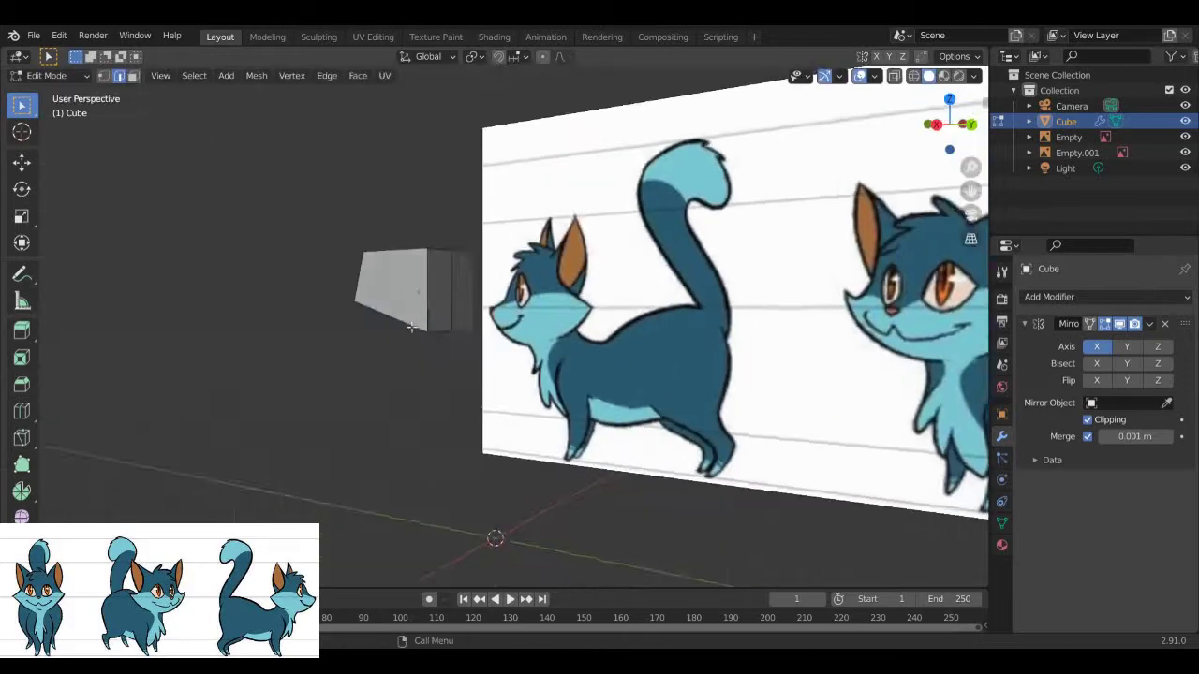
{"action": "key", "text": "KP_3"}
{"action": "left_click_drag", "start_coordinate": [440, 331], "coordinate": [446, 286]}
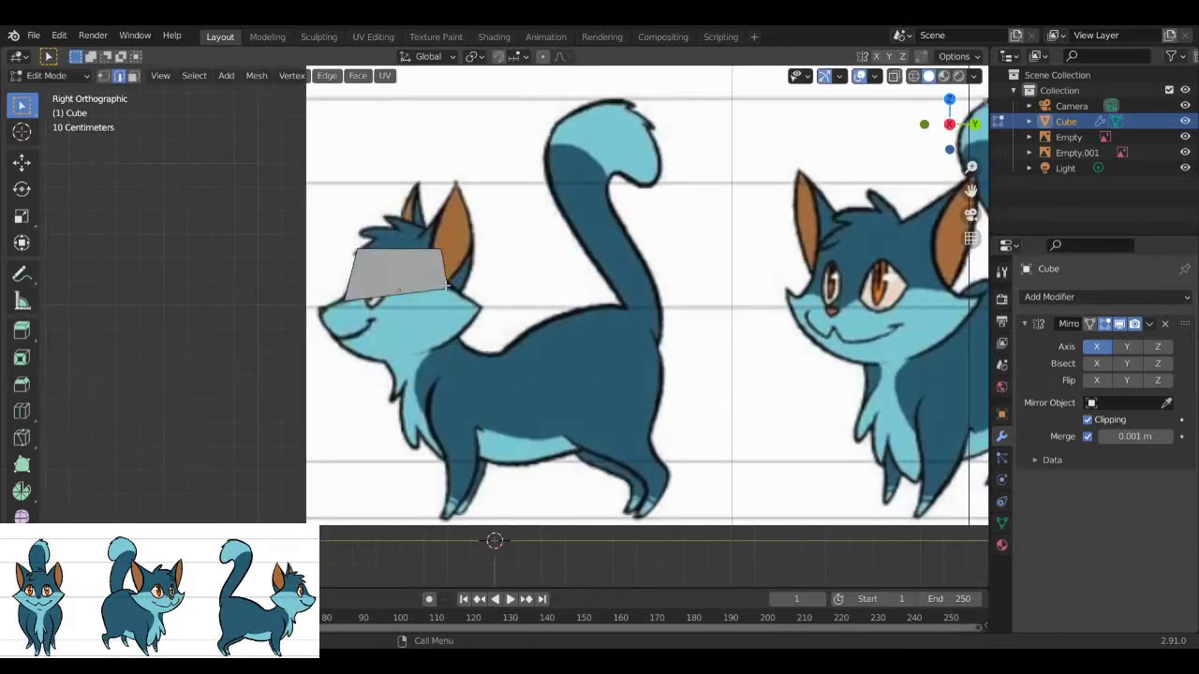
{"action": "key", "text": "KP_1"}
{"action": "key", "text": "KP_3"}
{"action": "key", "text": "KP_1"}
{"action": "key", "text": "g"}
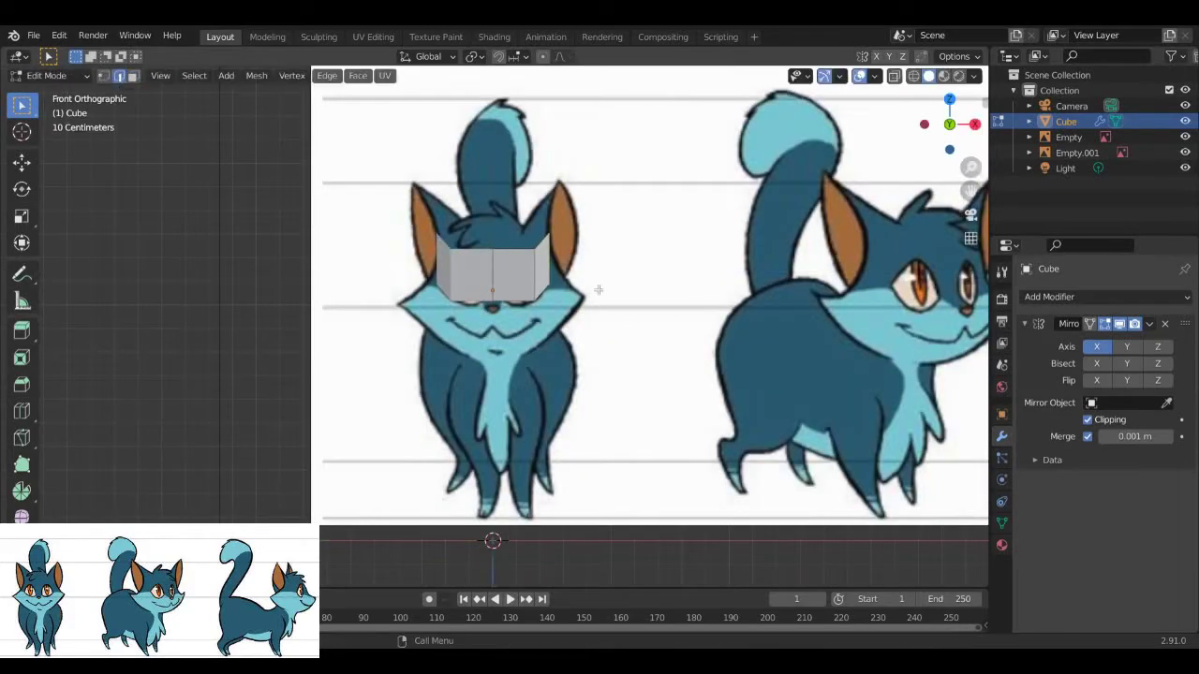
{"action": "key", "text": "g"}
Step: Raise the block's top edge to match the cat reference's head height
{"action": "left_click", "coordinate": [497, 271]}
{"action": "middle_click_drag", "start_coordinate": [498, 270], "coordinate": [450, 281]}
{"action": "key", "text": "KP_3"}
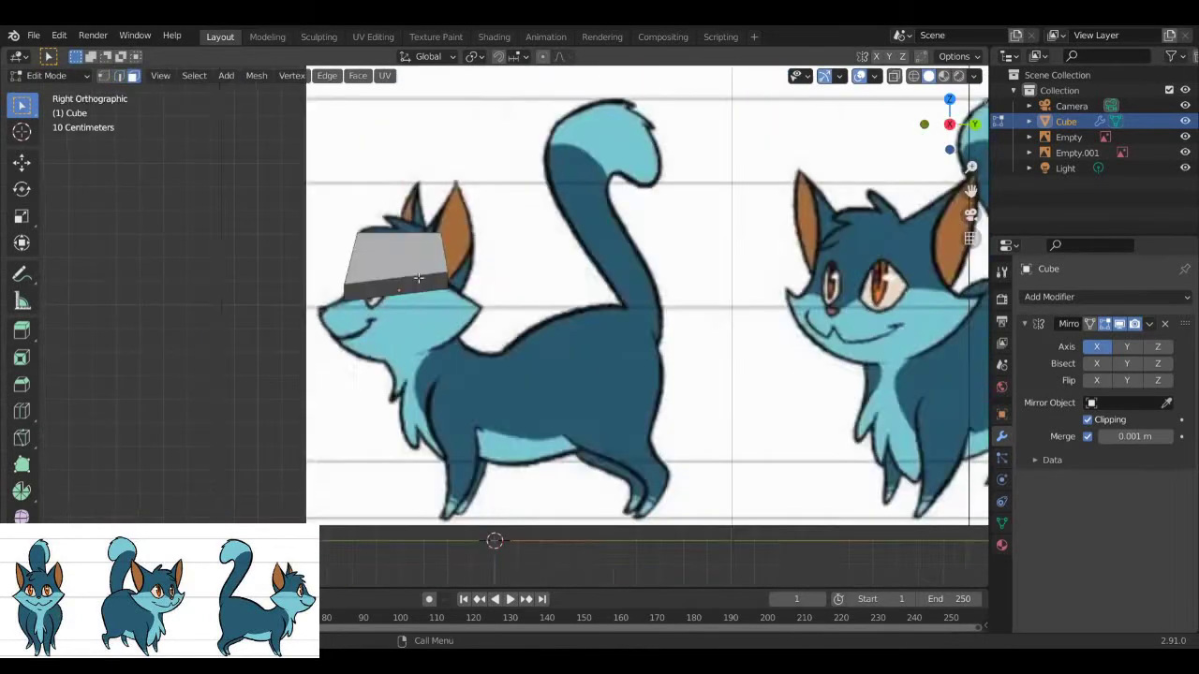
{"action": "key", "text": "KP_1"}
{"action": "key", "text": "g"}
{"action": "key", "text": "g"}
{"action": "left_click", "coordinate": [527, 264]}
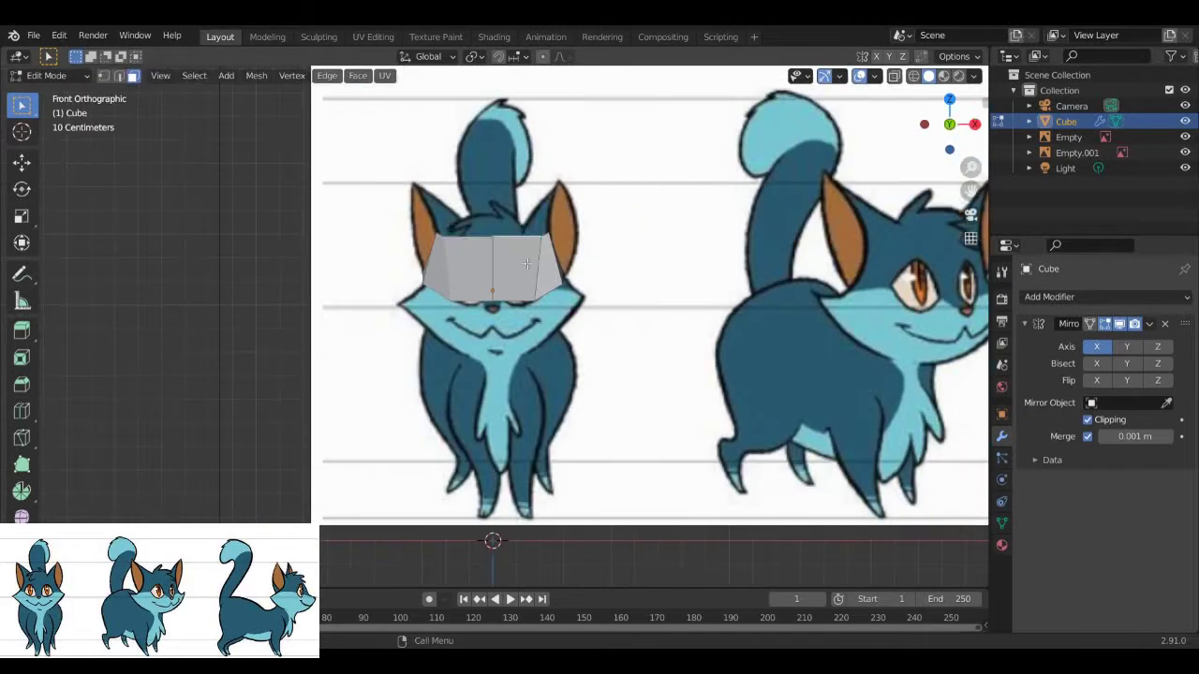
{"action": "left_click", "coordinate": [520, 228]}
{"action": "key", "text": "KP_3"}
{"action": "middle_click_drag", "start_coordinate": [509, 209], "coordinate": [123, 44]}
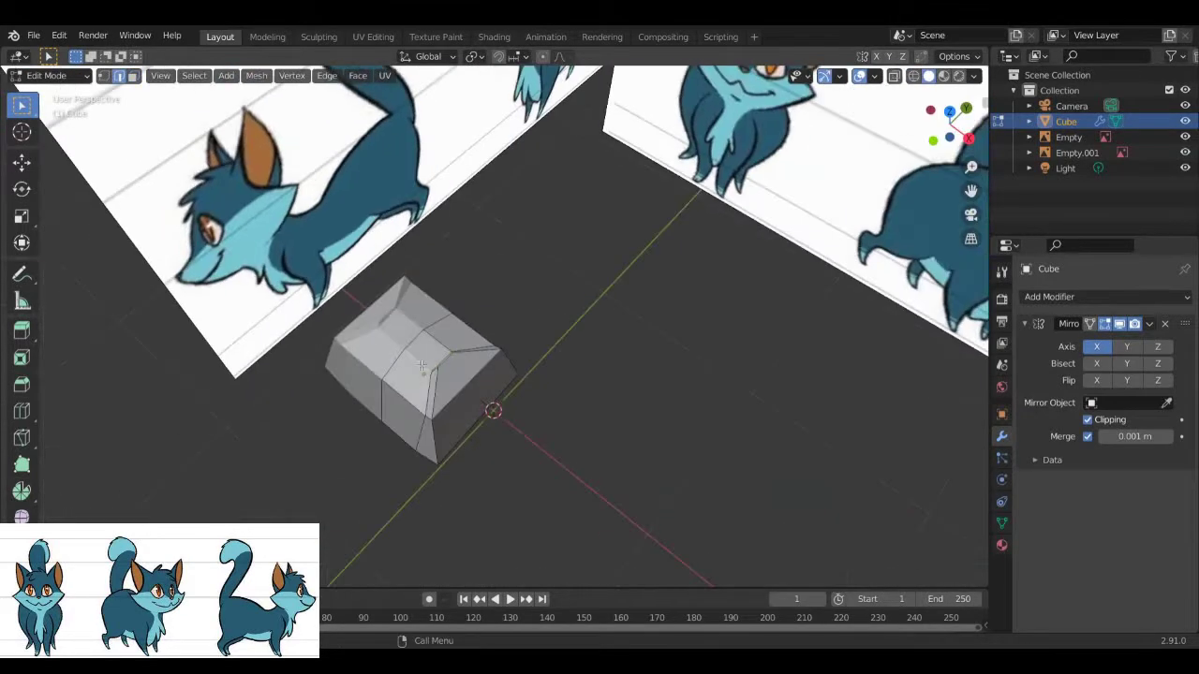
Step: Extrude a face of the head block outward
{"action": "key", "text": "KP_1"}
{"action": "key", "text": "g"}
{"action": "left_click", "coordinate": [487, 300]}
{"action": "middle_click_drag", "start_coordinate": [487, 300], "coordinate": [522, 251]}
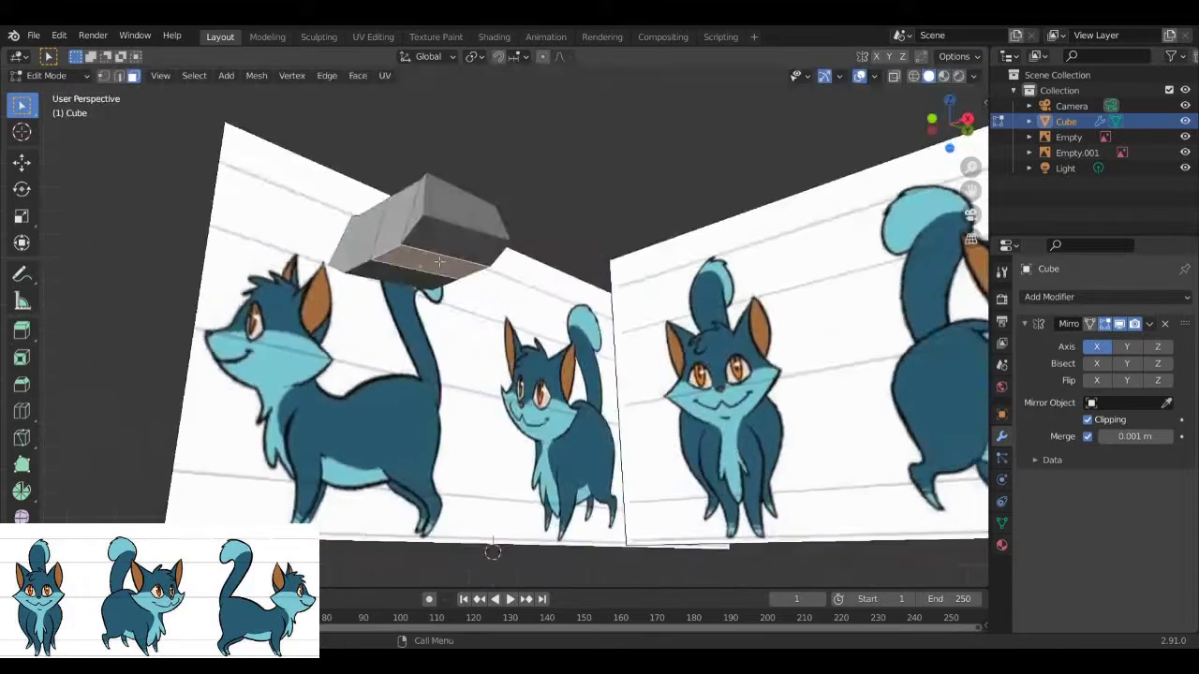
{"action": "key", "text": "KP_3"}
{"action": "key", "text": "g"}
Step: Move the cheek edges outward to flare the cheeks, checking front and side views
{"action": "key", "text": "2"}
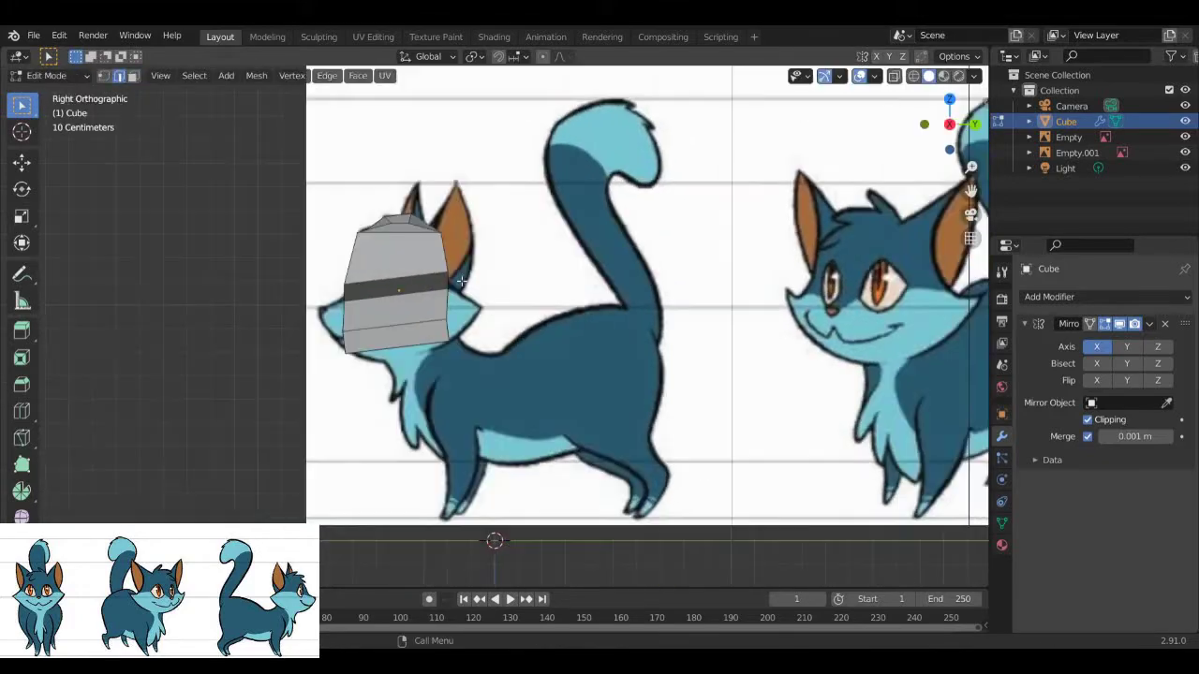
{"action": "key", "text": "KP_1"}
{"action": "middle_click_drag", "start_coordinate": [462, 287], "coordinate": [477, 277]}
{"action": "key", "text": "KP_1"}
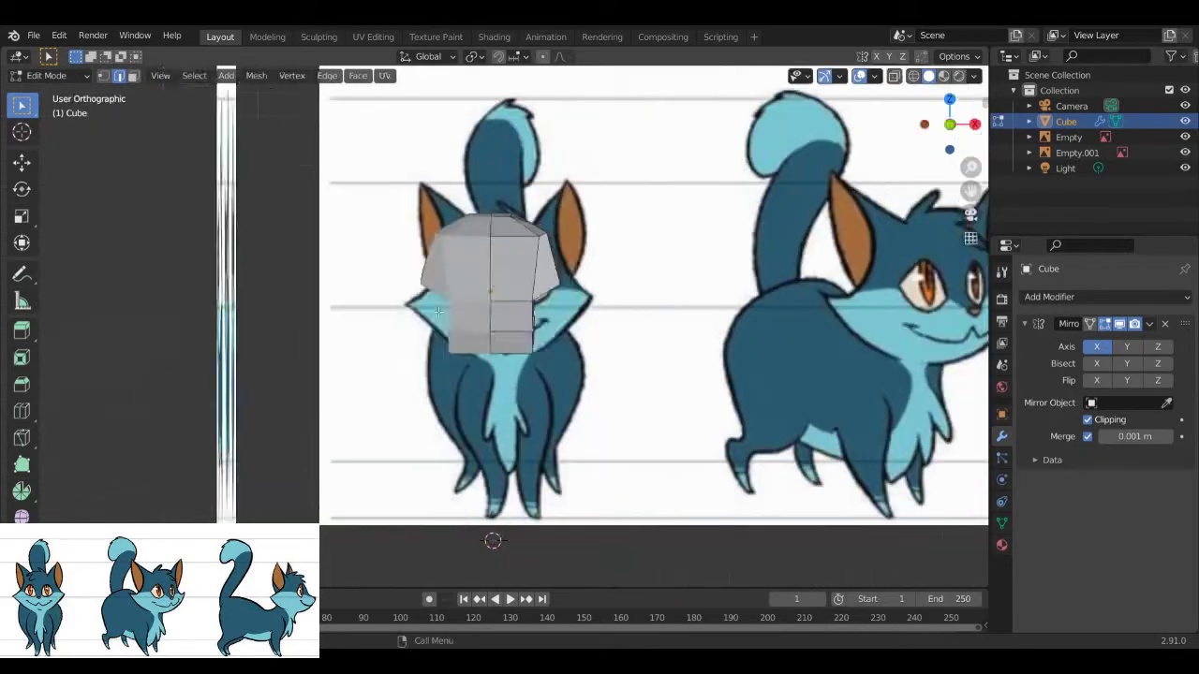
{"action": "key", "text": "g"}
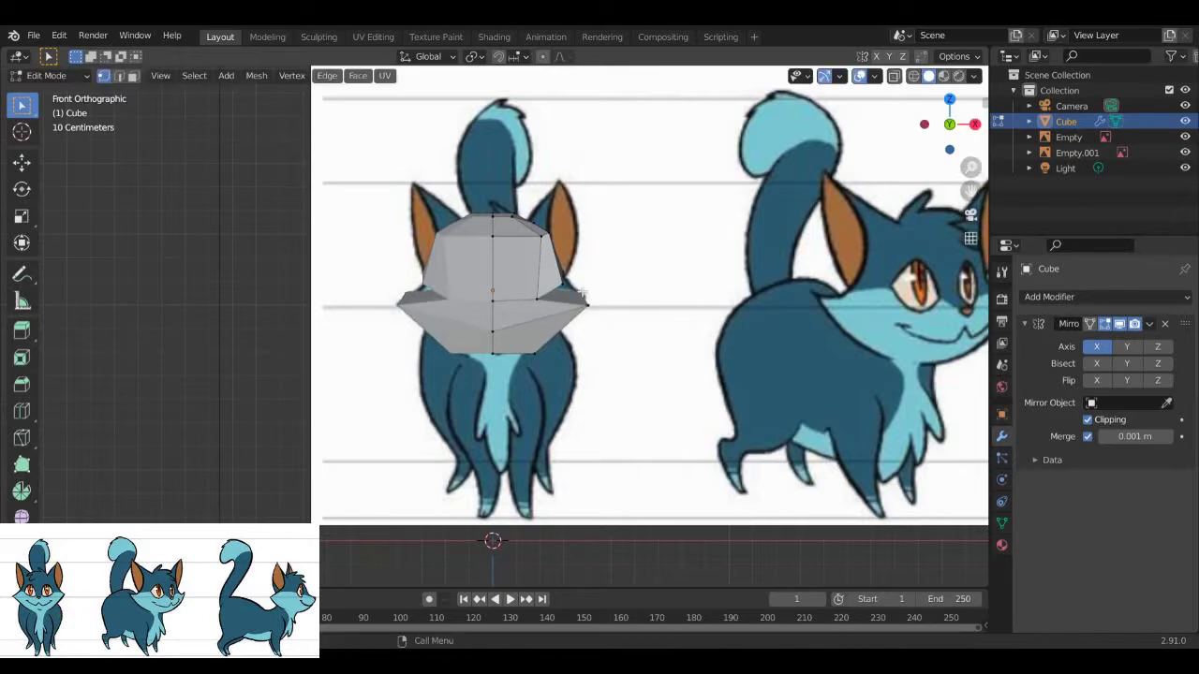
{"action": "mouse_move", "coordinate": [583, 294]}
{"action": "middle_mouse_down"}
{"action": "mouse_move", "coordinate": [464, 286]}
{"action": "mouse_move", "coordinate": [479, 311]}
{"action": "mouse_move", "coordinate": [601, 269]}
{"action": "mouse_move", "coordinate": [441, 326]}
{"action": "mouse_move", "coordinate": [418, 391]}
{"action": "mouse_move", "coordinate": [468, 328]}
{"action": "mouse_move", "coordinate": [417, 262]}
{"action": "middle_mouse_up"}
{"action": "key", "text": "KP_1"}
{"action": "key", "text": "KP_3"}
{"action": "key", "text": "KP_1"}
{"action": "key", "text": "KP_3"}
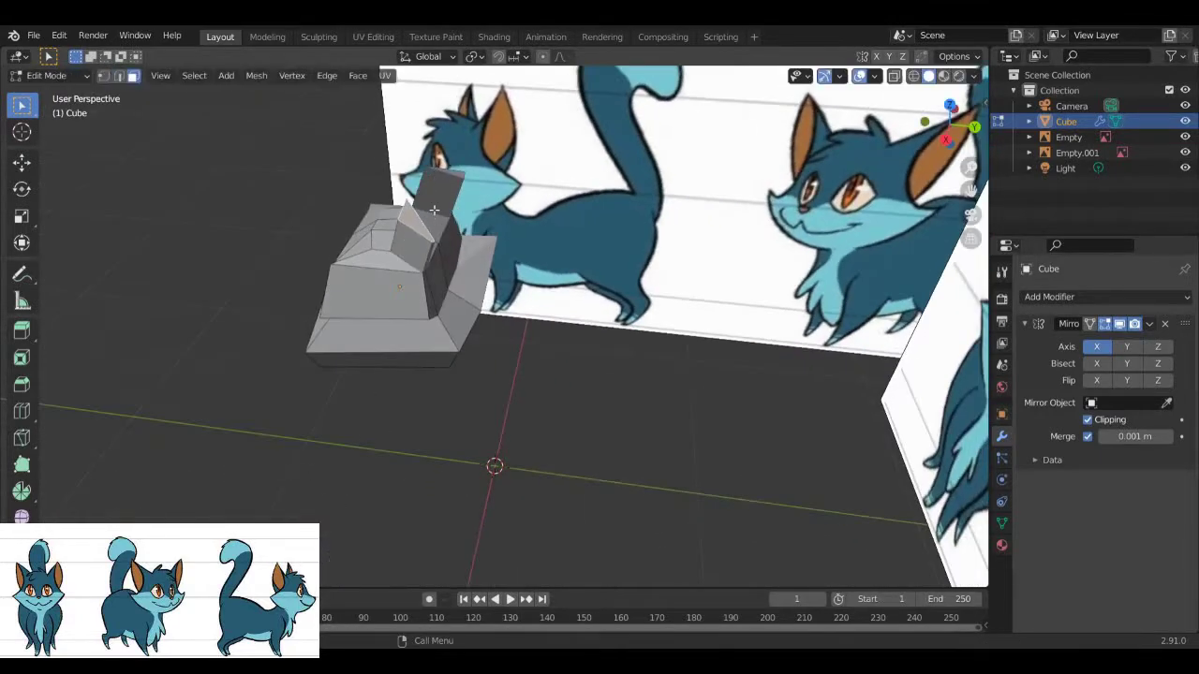
Step: Shape the ear geometry into a pointed ear matching the side reference
{"action": "middle_click_drag", "start_coordinate": [434, 210], "coordinate": [436, 255]}
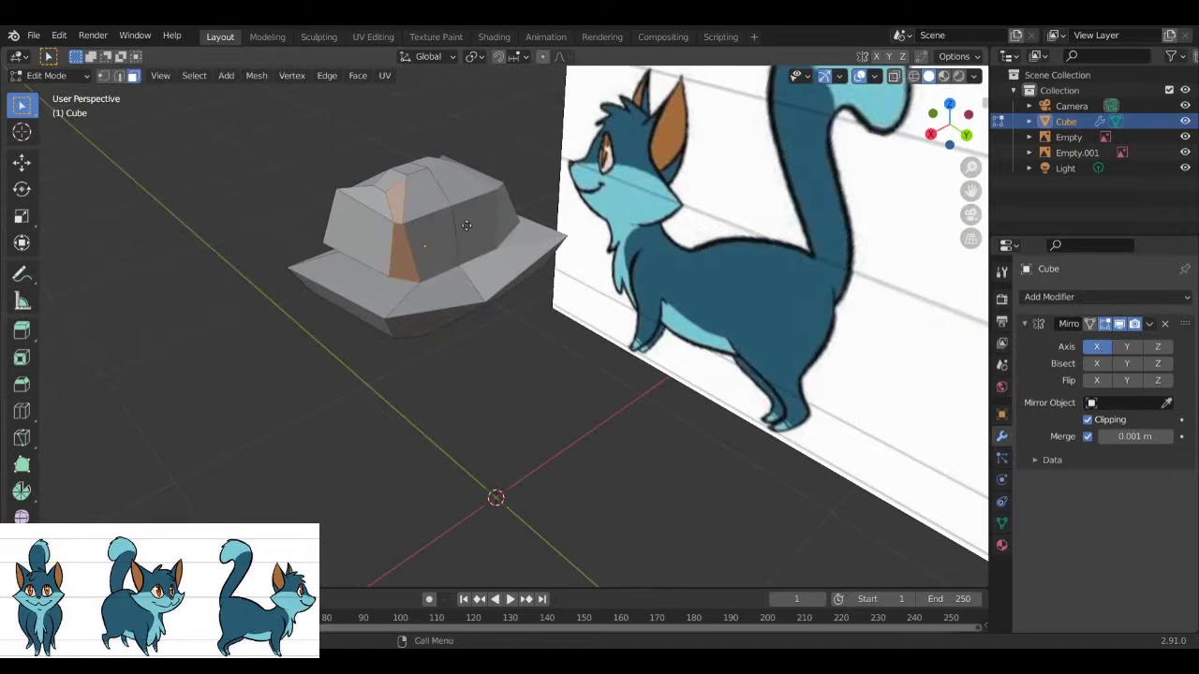
{"action": "key", "text": "KP_3"}
{"action": "key", "text": "g"}
{"action": "key", "text": "Return"}
{"action": "mouse_move", "coordinate": [562, 281]}
{"action": "middle_mouse_down"}
{"action": "mouse_move", "coordinate": [599, 243]}
{"action": "mouse_move", "coordinate": [715, 176]}
{"action": "middle_mouse_up"}
{"action": "key", "text": "KP_3"}
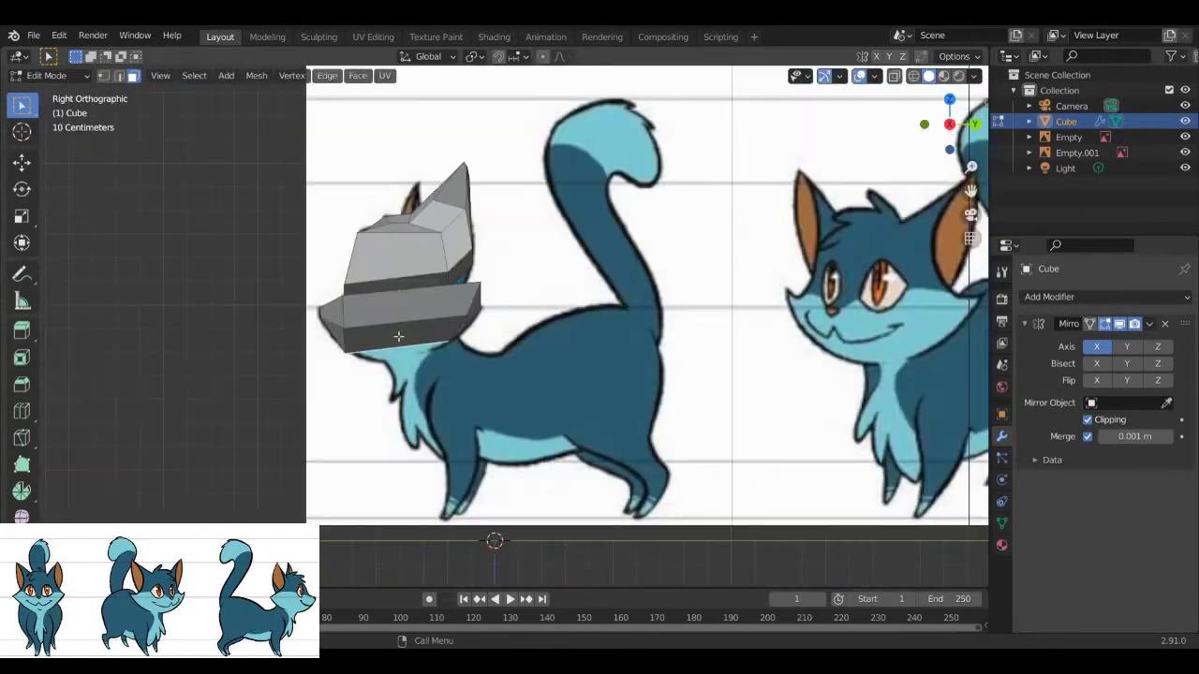
Step: Extrude the head's lower face downward twice to form the neck
{"action": "mouse_move", "coordinate": [440, 345]}
{"action": "middle_mouse_down"}
{"action": "mouse_move", "coordinate": [487, 319]}
{"action": "mouse_move", "coordinate": [454, 340]}
{"action": "mouse_move", "coordinate": [562, 366]}
{"action": "middle_mouse_up"}
{"action": "key", "text": "KP_3"}
{"action": "key", "text": "e"}
{"action": "key", "text": "KP_1"}
{"action": "key", "text": "KP_1"}
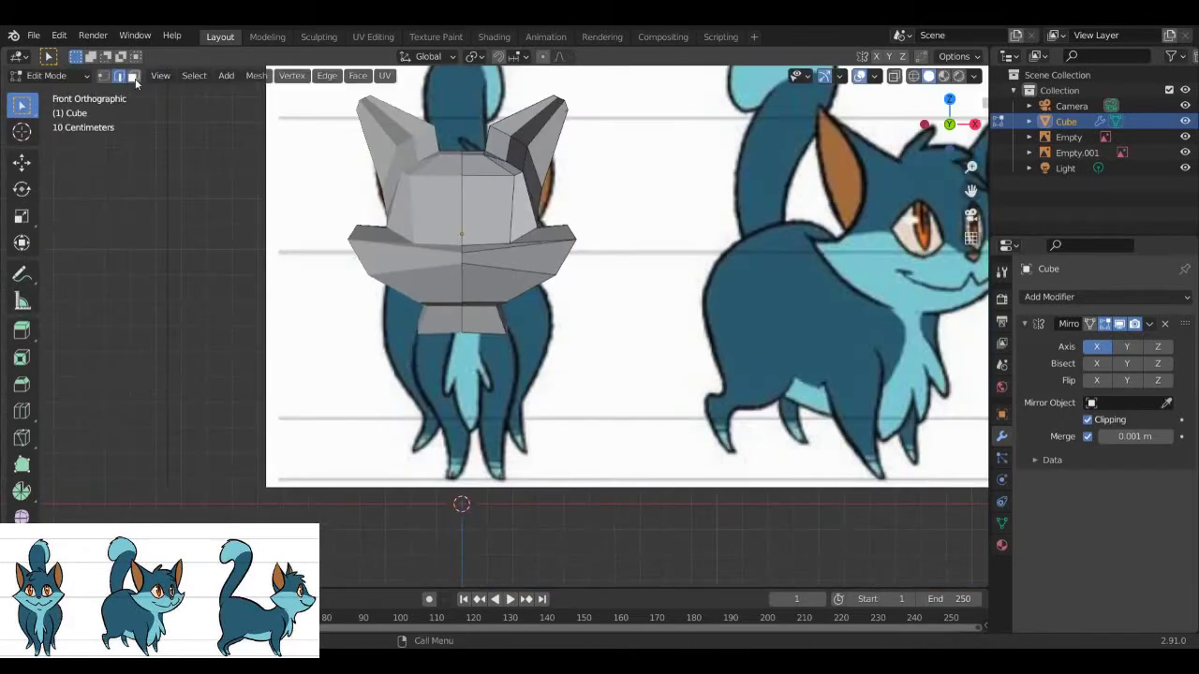
{"action": "key", "text": "KP_3"}
{"action": "key", "text": "KP_1"}
{"action": "key", "text": "KP_3"}
{"action": "left_click", "coordinate": [509, 345]}
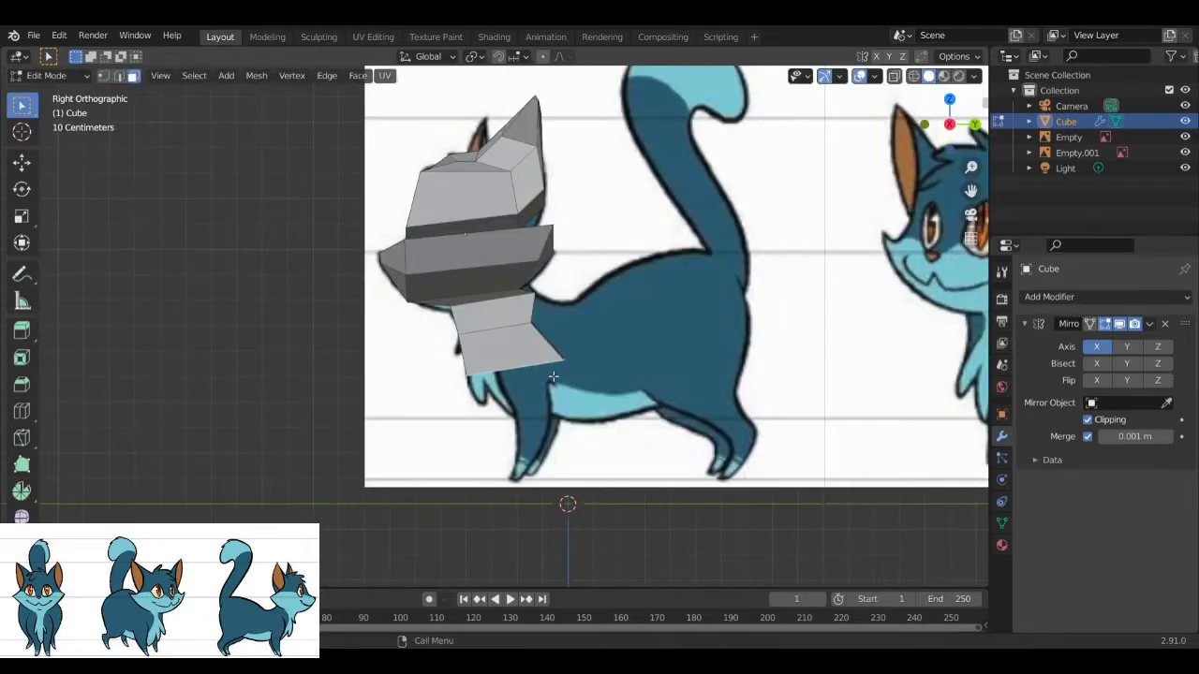
Step: Lower the neck's front edge and check it from the side
{"action": "key", "text": "2"}
{"action": "middle_click_drag", "start_coordinate": [554, 383], "coordinate": [562, 393]}
{"action": "key", "text": "KP_3"}
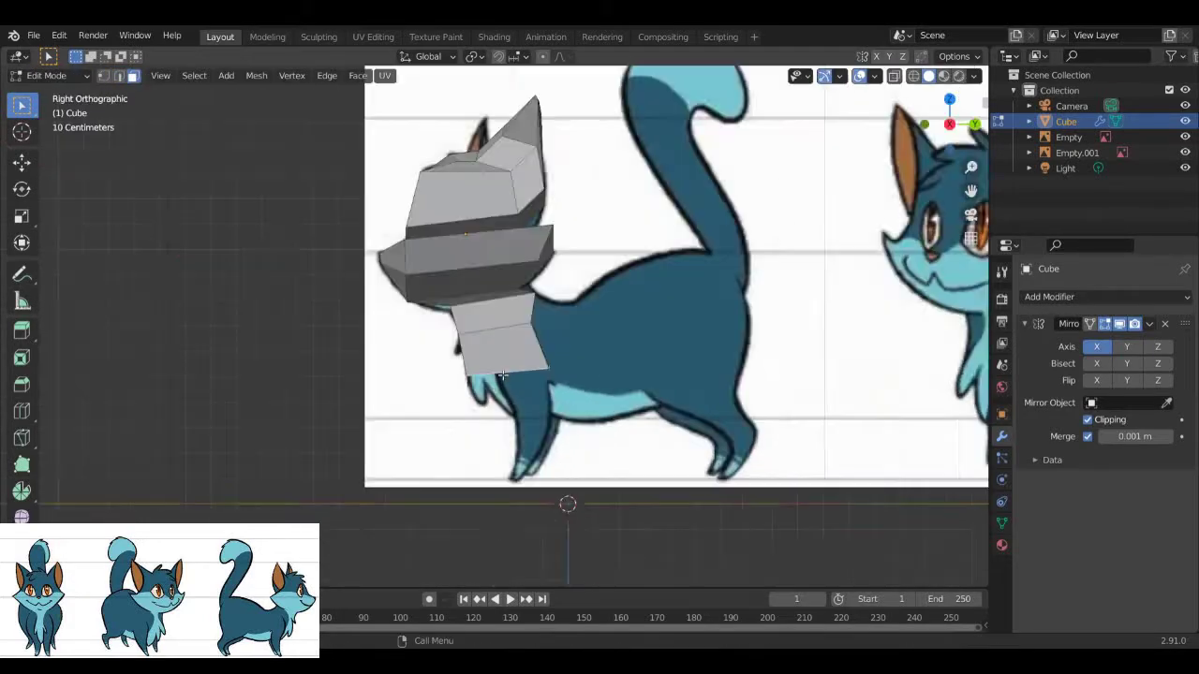
{"action": "left_click", "coordinate": [541, 400]}
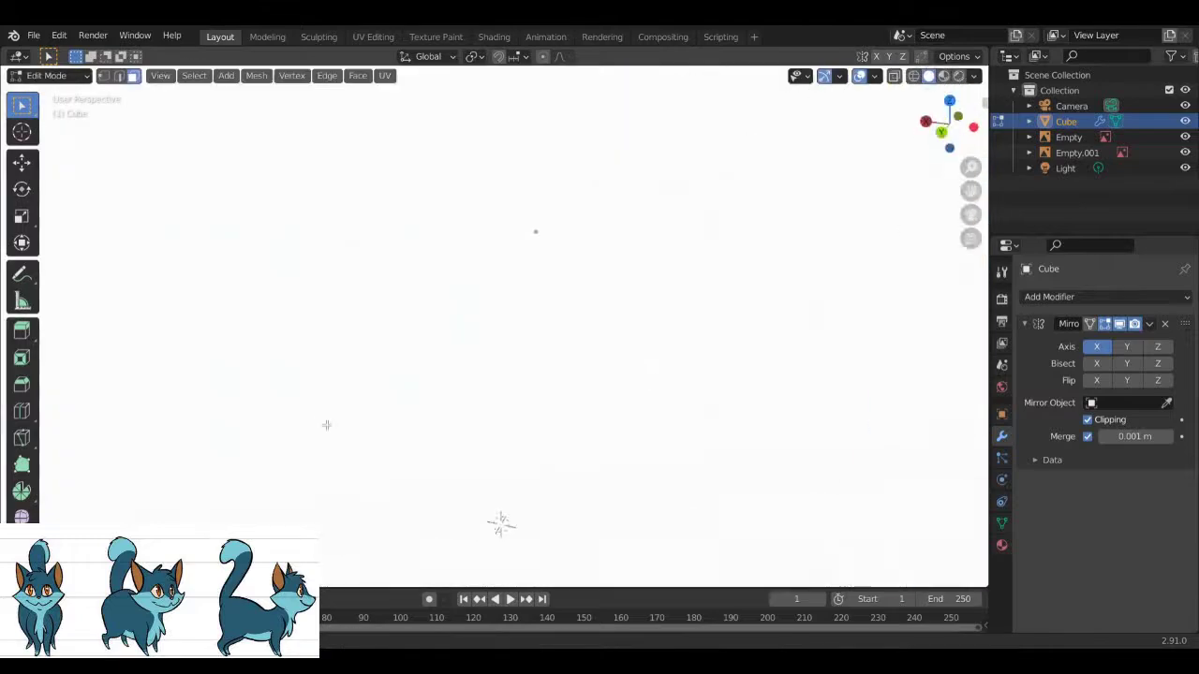
{"action": "middle_click_drag", "start_coordinate": [541, 400], "coordinate": [505, 351]}
Step: Knife-cut an extra edge across the chest face
{"action": "key", "text": "3"}
{"action": "left_click", "coordinate": [505, 351]}
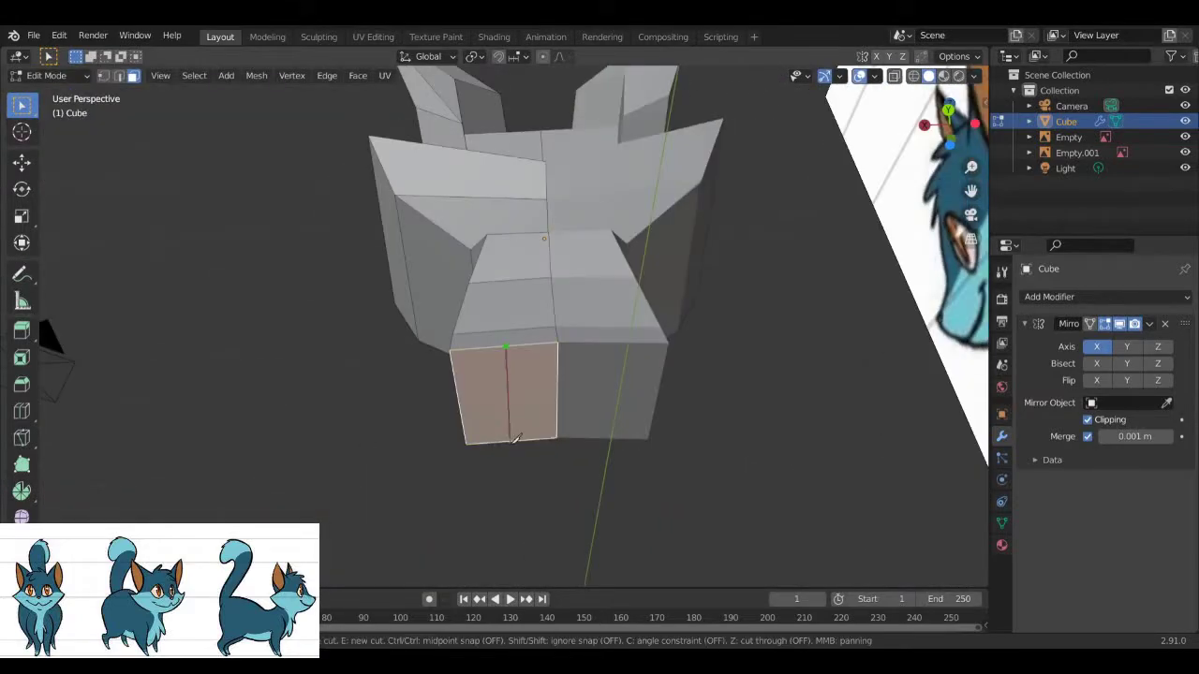
{"action": "key", "text": "Return"}
{"action": "key", "text": "KP_3"}
{"action": "mouse_move", "coordinate": [515, 439]}
{"action": "middle_mouse_down"}
{"action": "mouse_move", "coordinate": [674, 412]}
{"action": "mouse_move", "coordinate": [605, 543]}
{"action": "middle_mouse_up"}
{"action": "key", "text": "KP_3"}
Step: Move the body vertices to follow the reference in front view
{"action": "key", "text": "2"}
{"action": "key", "text": "KP_3"}
{"action": "key", "text": "KP_1"}
{"action": "middle_click_drag", "start_coordinate": [640, 362], "coordinate": [485, 298]}
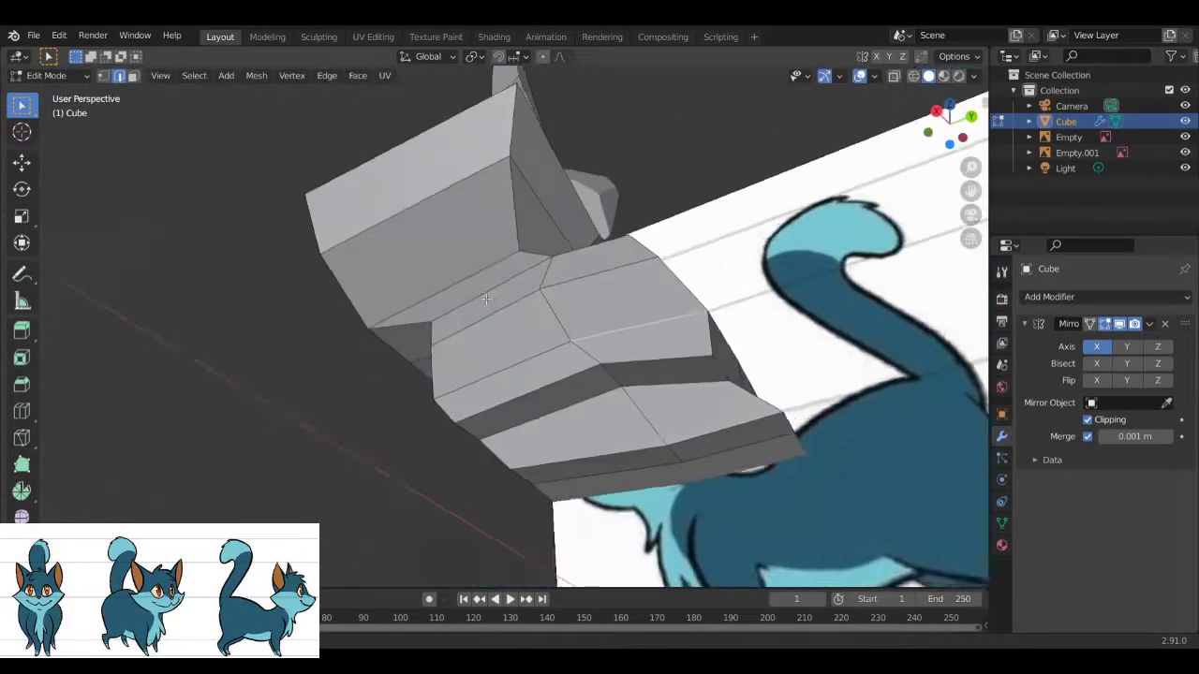
{"action": "key", "text": "KP_1"}
{"action": "left_click", "coordinate": [687, 404]}
{"action": "mouse_move", "coordinate": [688, 404]}
{"action": "middle_mouse_down"}
{"action": "mouse_move", "coordinate": [600, 375]}
{"action": "mouse_move", "coordinate": [434, 354]}
{"action": "mouse_move", "coordinate": [562, 328]}
{"action": "middle_mouse_up"}
{"action": "key", "text": "KP_1"}
{"action": "key", "text": "KP_1"}
{"action": "key", "text": "g"}
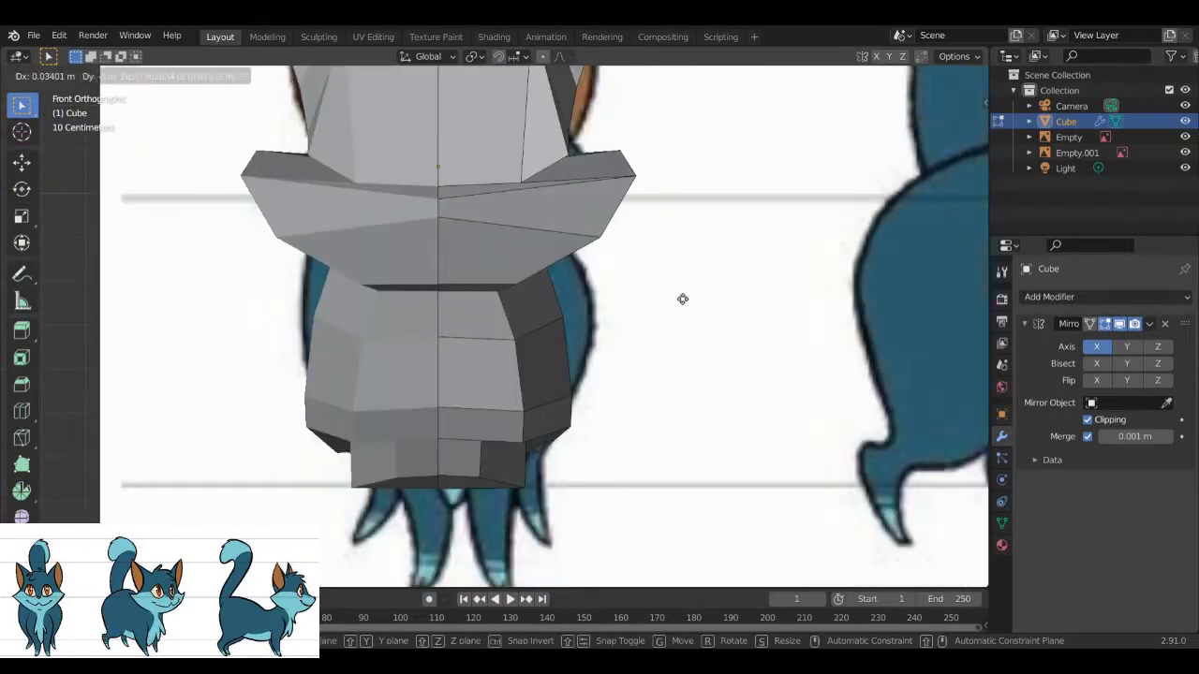
{"action": "mouse_move", "coordinate": [593, 415]}
{"action": "middle_mouse_down"}
{"action": "mouse_move", "coordinate": [562, 478]}
{"action": "mouse_move", "coordinate": [644, 435]}
{"action": "middle_mouse_up"}
{"action": "key", "text": "KP_1"}
{"action": "key", "text": "g"}
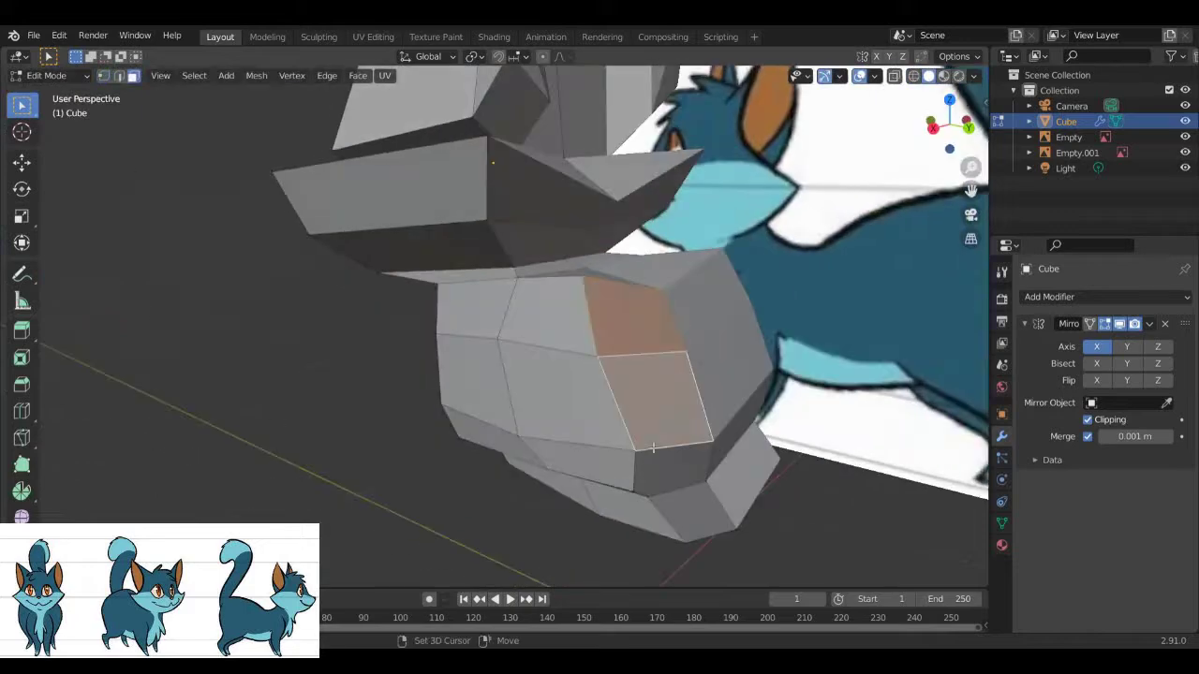
Step: Stretch the body faces backward along the side reference, angling the rear upward
{"action": "key", "text": "KP_3"}
{"action": "key", "text": "g"}
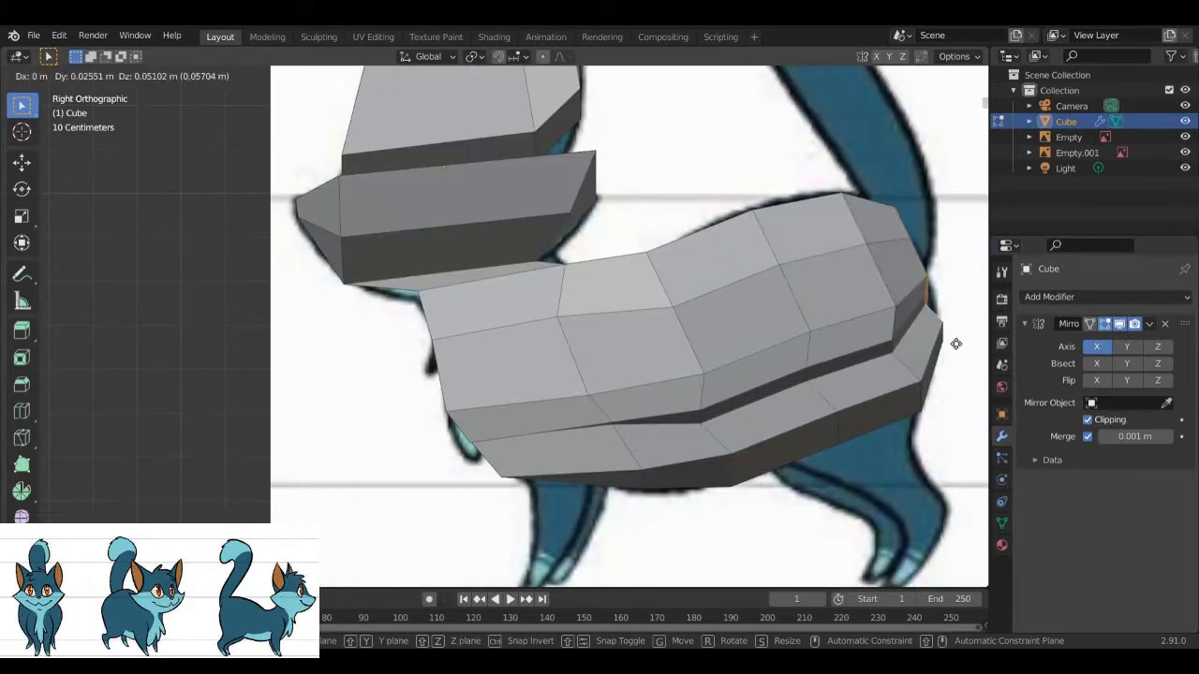
{"action": "left_click", "coordinate": [955, 344]}
{"action": "middle_click_drag", "start_coordinate": [956, 343], "coordinate": [656, 374]}
{"action": "key", "text": "KP_1"}
{"action": "key", "text": "KP_3"}
{"action": "middle_click_drag", "start_coordinate": [562, 356], "coordinate": [587, 327]}
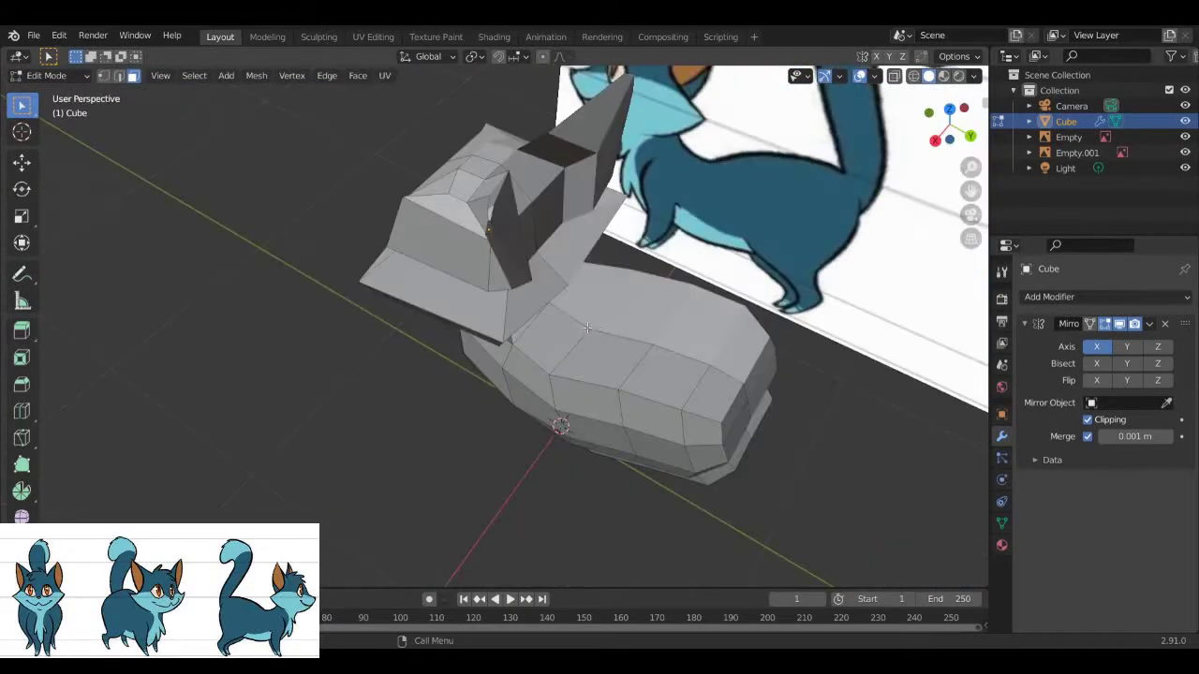
{"action": "key", "text": "KP_3"}
{"action": "middle_click_drag", "start_coordinate": [714, 362], "coordinate": [672, 364]}
{"action": "key", "text": "KP_3"}
{"action": "key", "text": "3"}
{"action": "key", "text": "KP_3"}
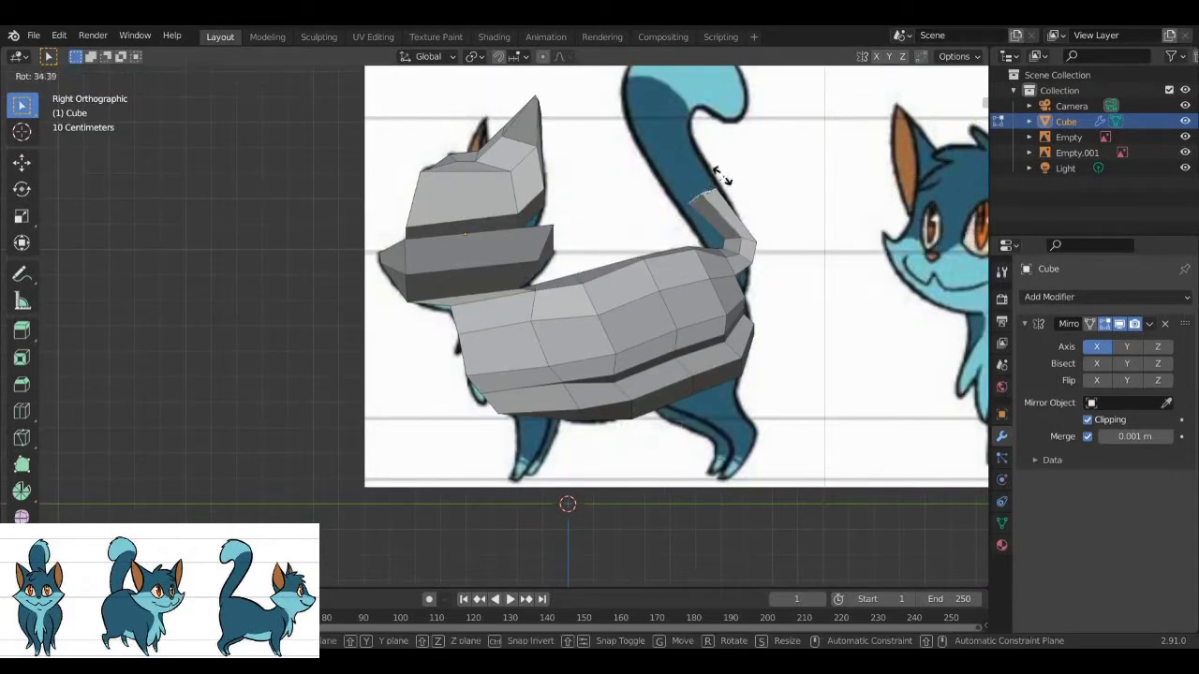
Step: Select the rear face at the back of the body, cancelling a stray move
{"action": "key", "text": "2"}
{"action": "mouse_move", "coordinate": [690, 129]}
{"action": "middle_mouse_down"}
{"action": "mouse_move", "coordinate": [548, 459]}
{"action": "mouse_move", "coordinate": [535, 409]}
{"action": "mouse_move", "coordinate": [552, 499]}
{"action": "middle_mouse_up"}
{"action": "left_click", "coordinate": [552, 499]}
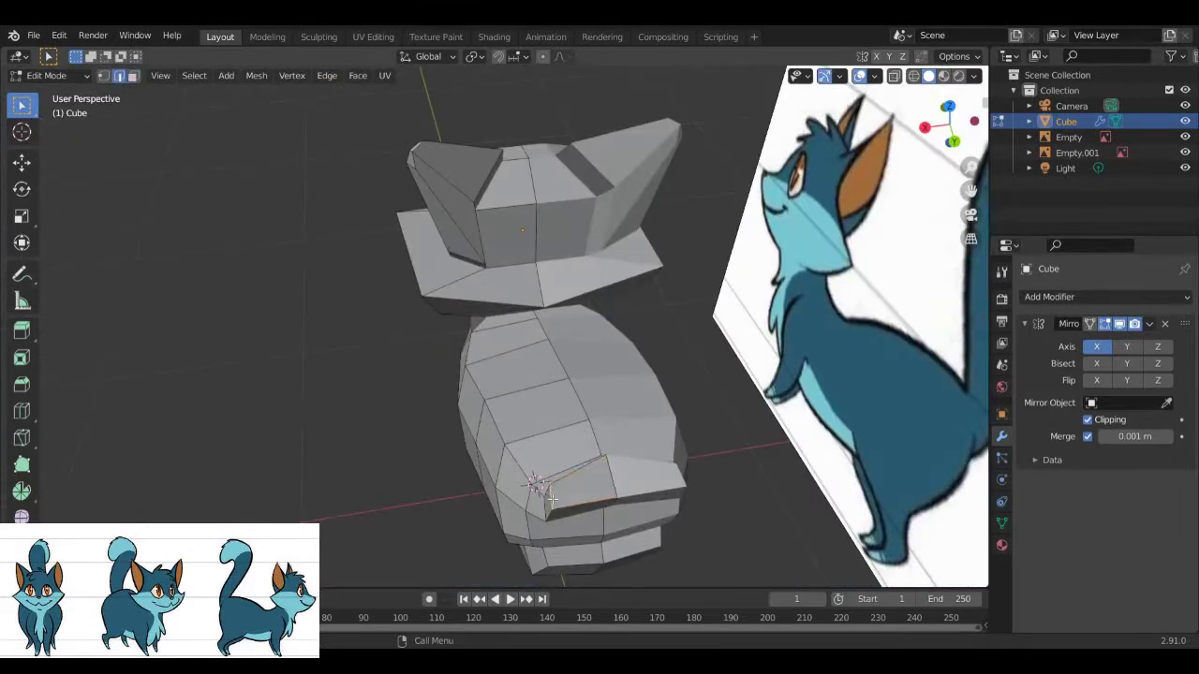
{"action": "right_click", "coordinate": [609, 468]}
{"action": "mouse_move", "coordinate": [608, 468]}
{"action": "middle_mouse_down"}
{"action": "mouse_move", "coordinate": [768, 447]}
{"action": "mouse_move", "coordinate": [762, 460]}
{"action": "middle_mouse_up"}
{"action": "key", "text": "KP_3"}
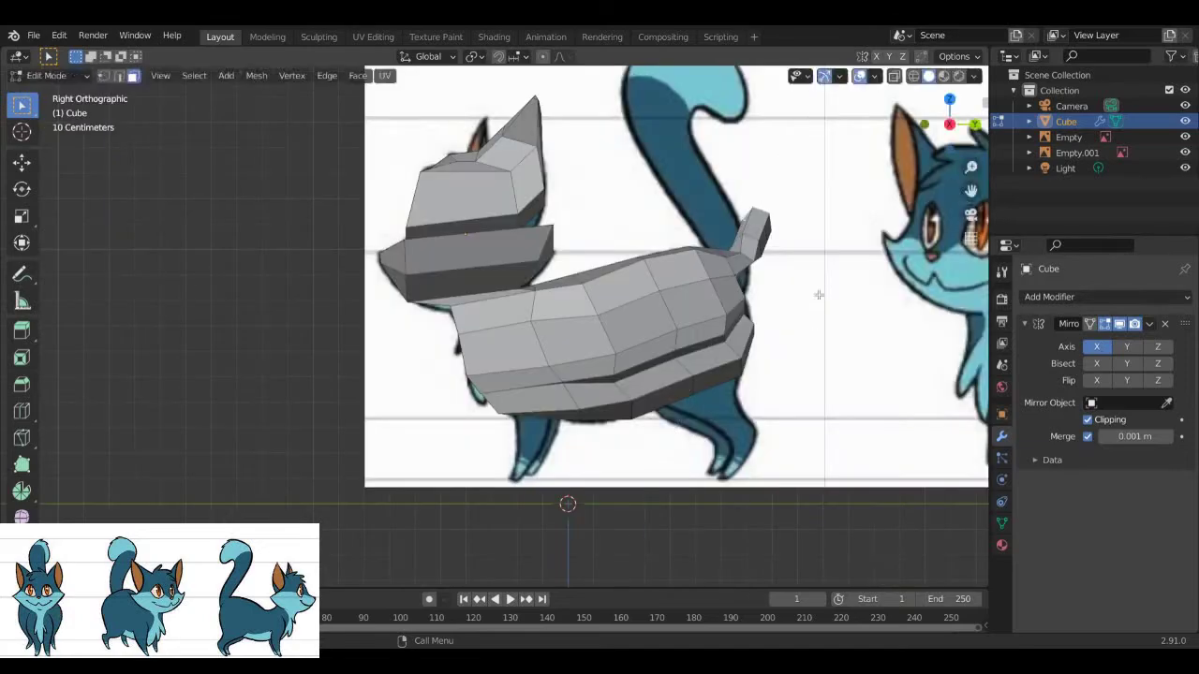
{"action": "mouse_move", "coordinate": [766, 229]}
{"action": "middle_mouse_down"}
{"action": "mouse_move", "coordinate": [628, 322]}
{"action": "mouse_move", "coordinate": [655, 393]}
{"action": "mouse_move", "coordinate": [727, 442]}
{"action": "mouse_move", "coordinate": [630, 470]}
{"action": "mouse_move", "coordinate": [578, 444]}
{"action": "mouse_move", "coordinate": [751, 339]}
{"action": "middle_mouse_up"}
{"action": "scroll", "coordinate": [728, 441], "scroll_direction": "up", "scroll_amount": 4}
{"action": "key", "text": "2"}
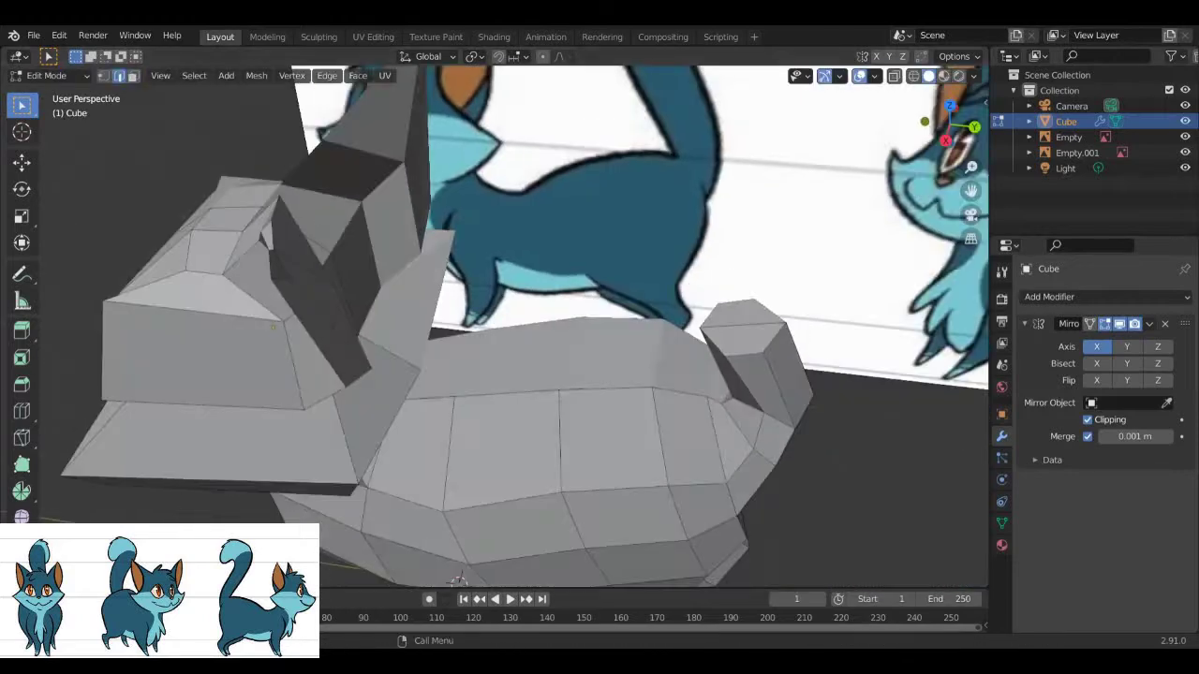
{"action": "key", "text": "KP_3"}
{"action": "key", "text": "3"}
Step: Extrude tail segments upward along the reference and shrink the hooked tip
{"action": "key", "text": "e"}
{"action": "left_click", "coordinate": [675, 197]}
{"action": "key", "text": "e"}
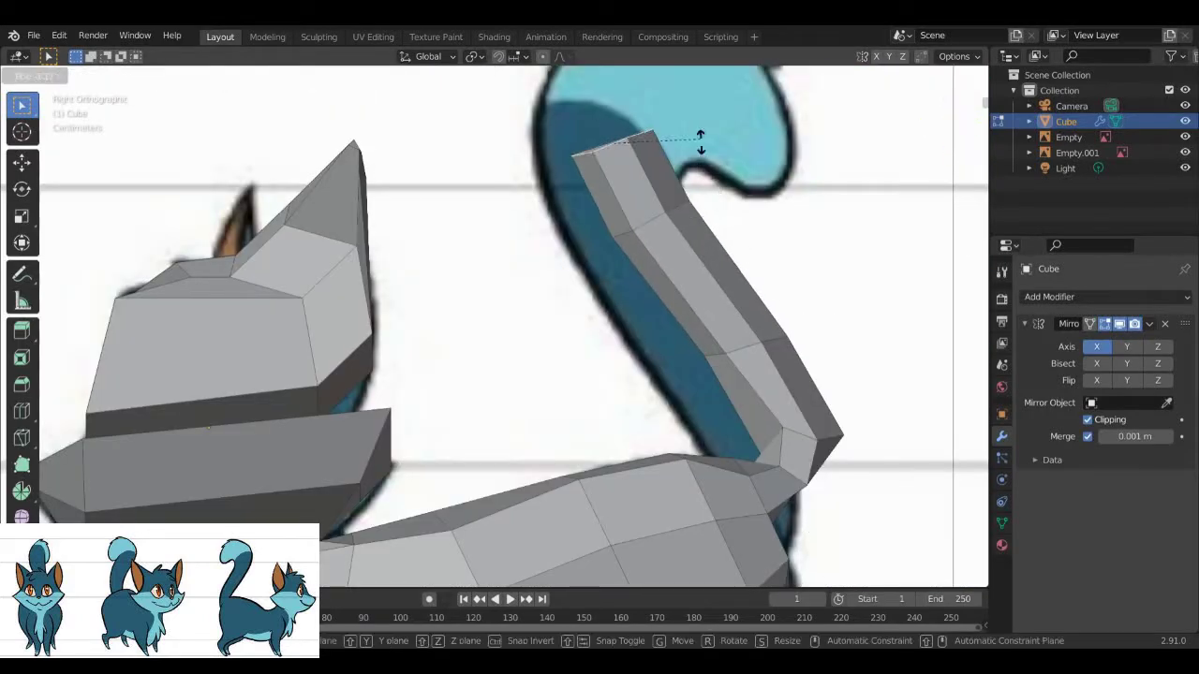
{"action": "scroll", "coordinate": [743, 95], "scroll_direction": "down", "scroll_amount": 4}
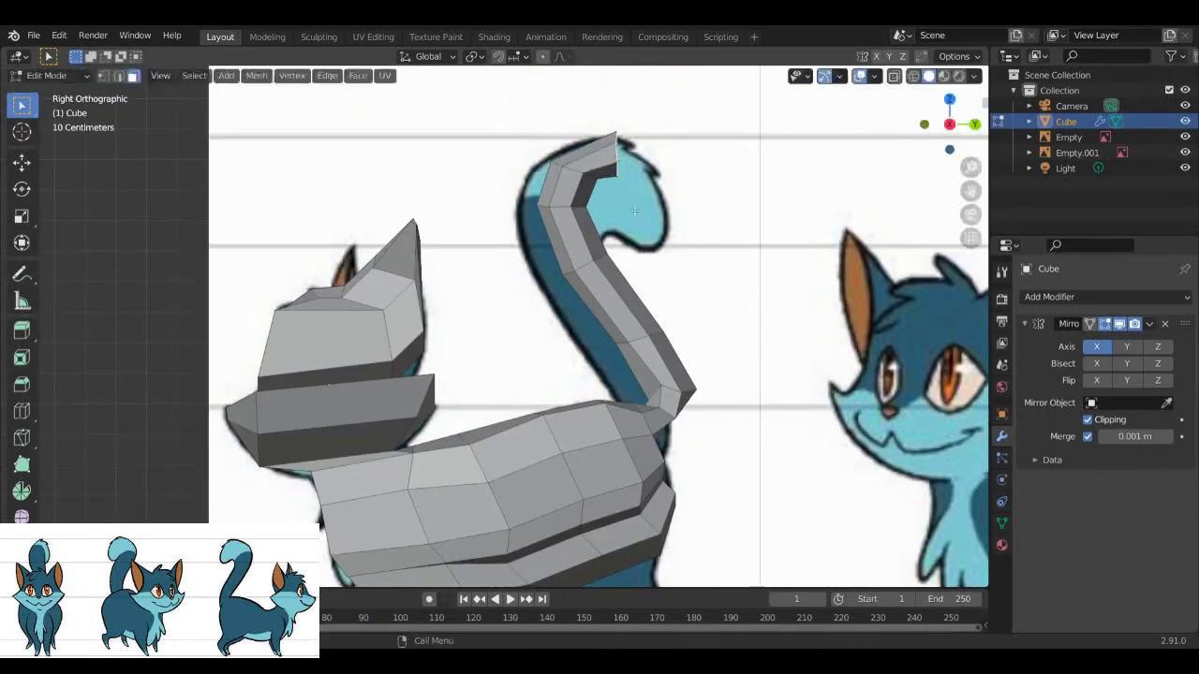
{"action": "left_click", "coordinate": [669, 292]}
{"action": "middle_click_drag", "start_coordinate": [669, 291], "coordinate": [647, 284]}
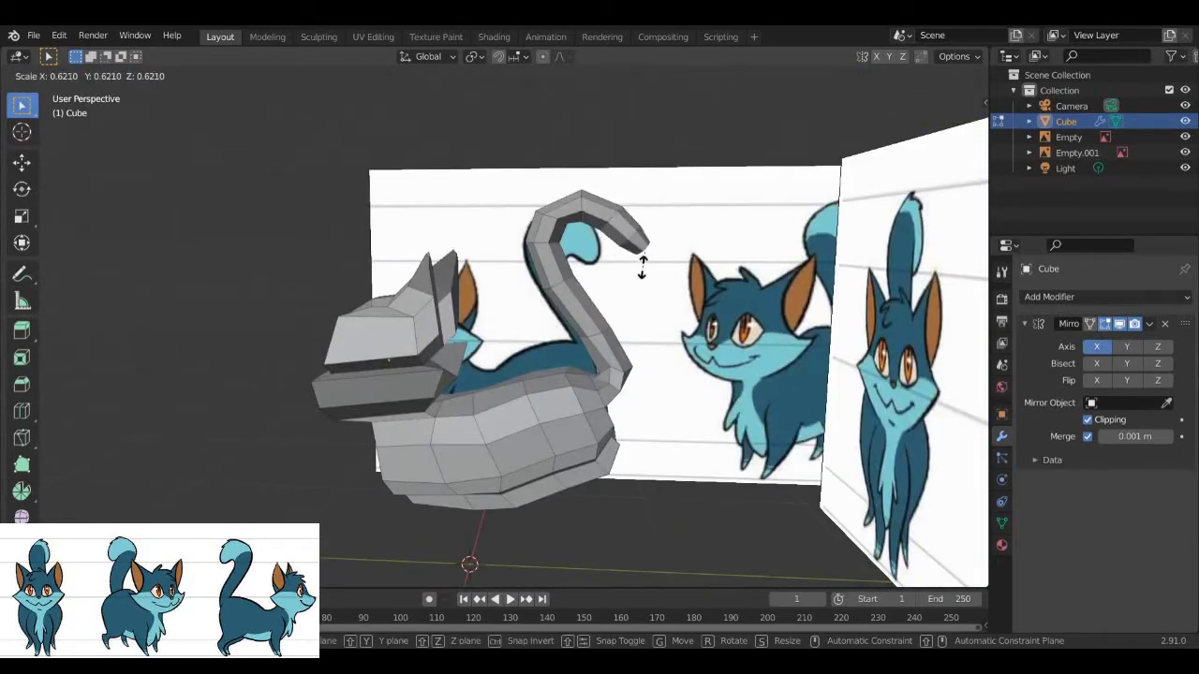
{"action": "left_click", "coordinate": [641, 267]}
{"action": "mouse_move", "coordinate": [642, 267]}
{"action": "middle_mouse_down"}
{"action": "mouse_move", "coordinate": [594, 339]}
{"action": "mouse_move", "coordinate": [426, 443]}
{"action": "middle_mouse_up"}
{"action": "key", "text": "KP_3"}
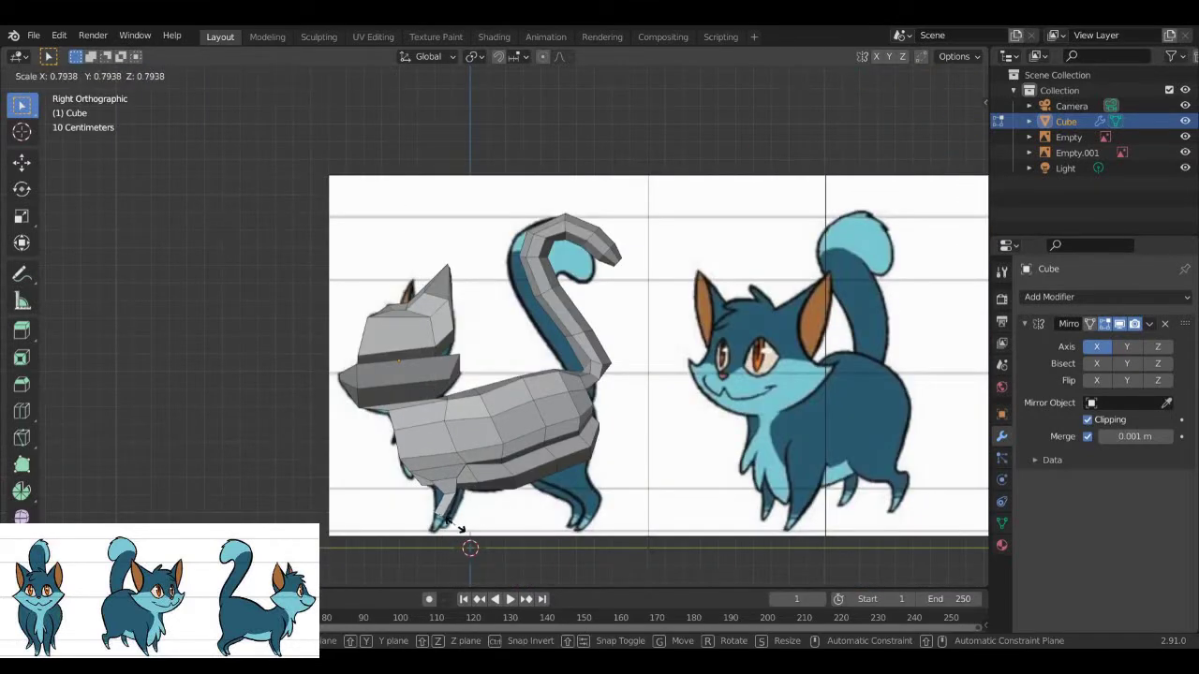
Step: Move a belly face down to form the front leg, checked from the right side
{"action": "mouse_move", "coordinate": [454, 542]}
{"action": "middle_mouse_down"}
{"action": "mouse_move", "coordinate": [563, 444]}
{"action": "mouse_move", "coordinate": [309, 500]}
{"action": "mouse_move", "coordinate": [310, 487]}
{"action": "middle_mouse_up"}
{"action": "key", "text": "g"}
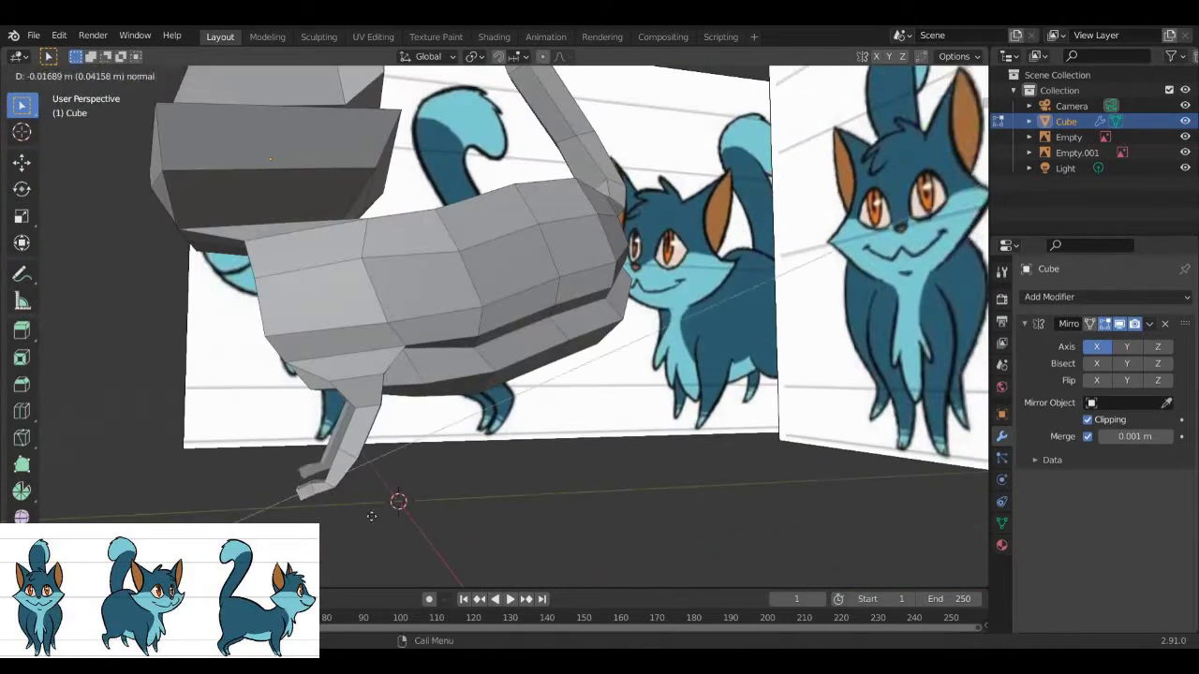
{"action": "left_click", "coordinate": [371, 515]}
{"action": "middle_click_drag", "start_coordinate": [371, 515], "coordinate": [306, 515]}
{"action": "key", "text": "KP_3"}
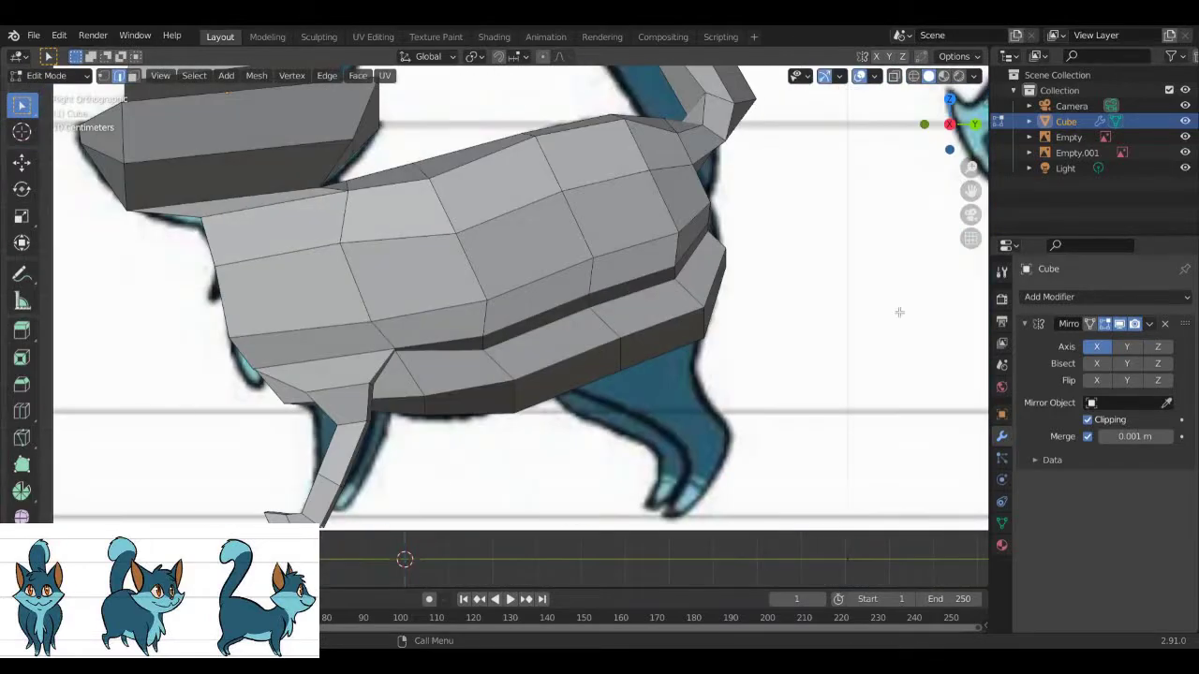
Step: Extrude a rear belly face downward into a hind leg and position it
{"action": "middle_click_drag", "start_coordinate": [562, 422], "coordinate": [646, 348]}
{"action": "key", "text": "KP_3"}
{"action": "key", "text": "e"}
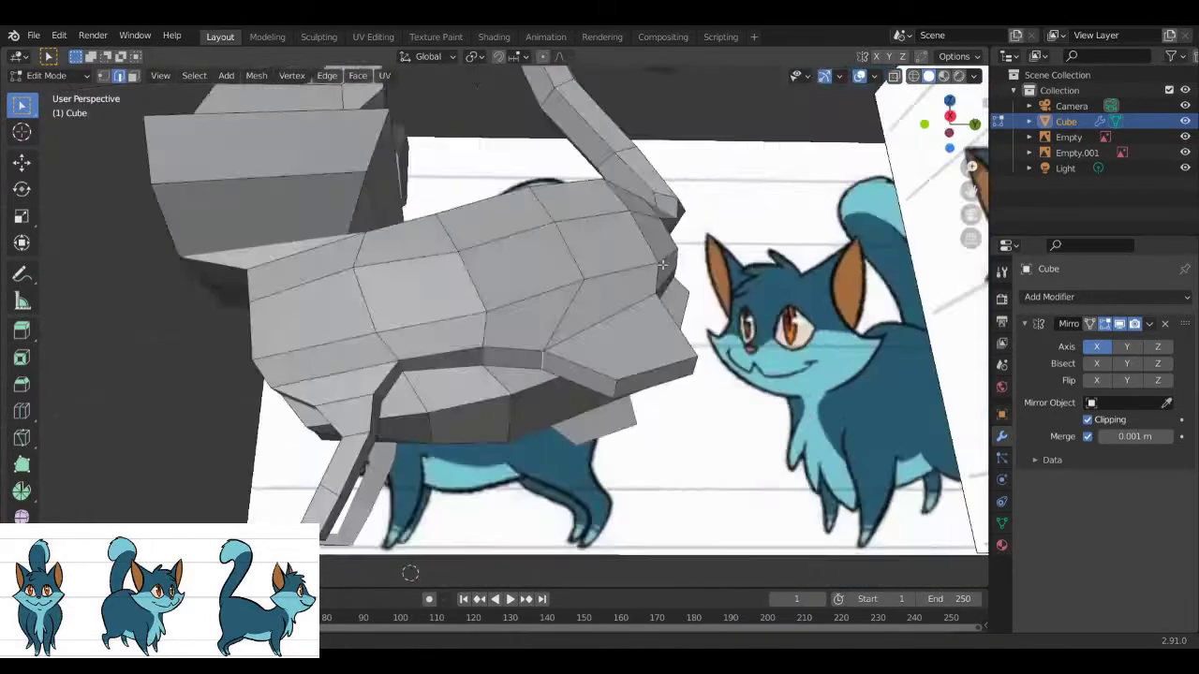
{"action": "middle_click_drag", "start_coordinate": [559, 312], "coordinate": [522, 557]}
{"action": "key", "text": "KP_1"}
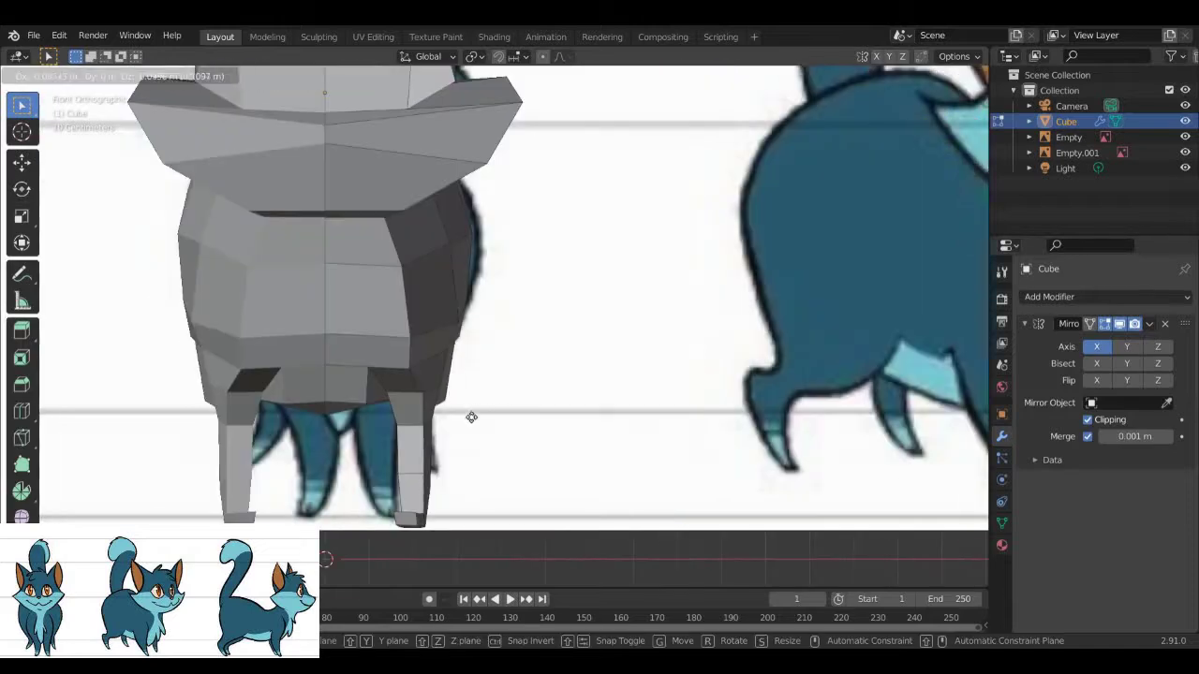
{"action": "left_click", "coordinate": [471, 417]}
Step: Scale the hind leg thinner, checking it in right side view
{"action": "middle_click_drag", "start_coordinate": [455, 393], "coordinate": [704, 401]}
{"action": "key", "text": "KP_3"}
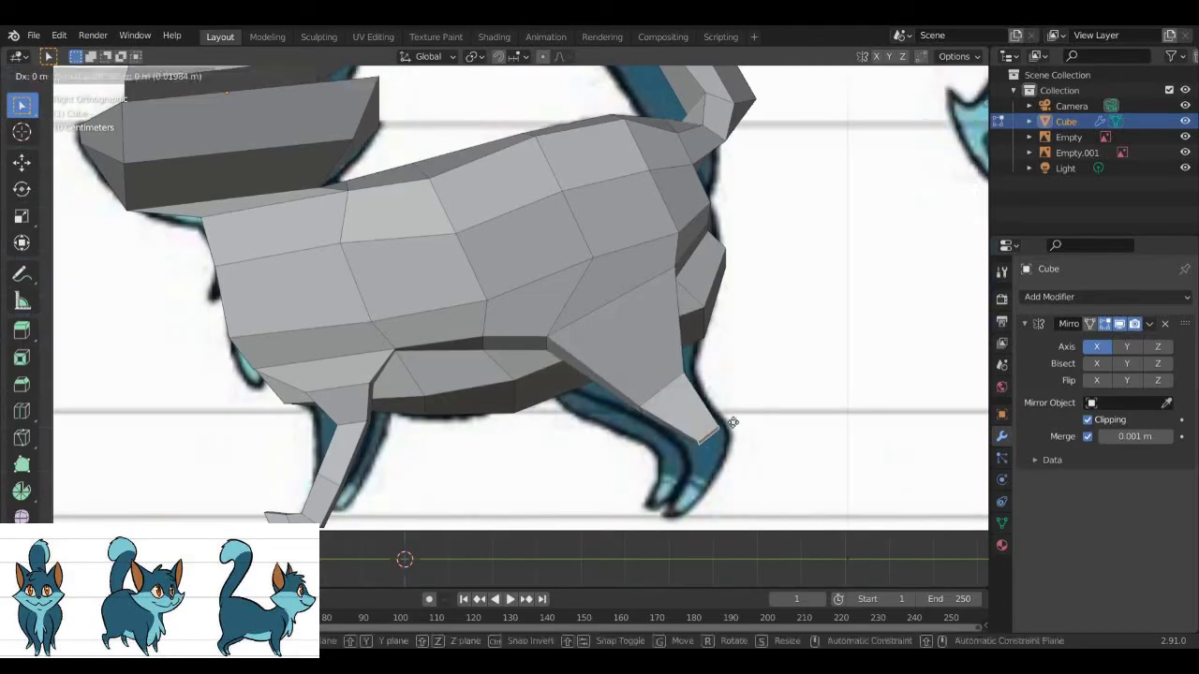
{"action": "left_click", "coordinate": [682, 513]}
{"action": "middle_click_drag", "start_coordinate": [683, 514], "coordinate": [629, 450]}
{"action": "scroll", "coordinate": [245, 152], "scroll_direction": "up", "scroll_amount": 3}
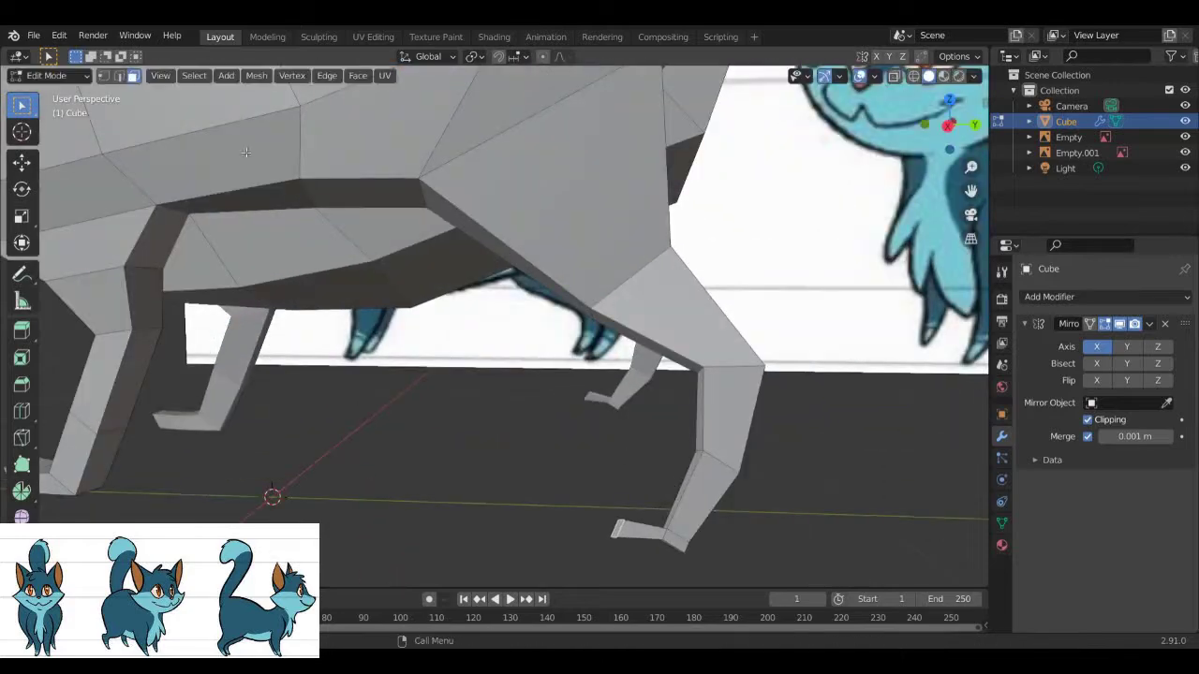
Step: In edge mode with wireframe X-ray, circle-select the thin leg edges
{"action": "key", "text": "2"}
{"action": "middle_click_drag", "start_coordinate": [246, 152], "coordinate": [216, 145]}
{"action": "scroll", "coordinate": [202, 140], "scroll_direction": "up", "scroll_amount": 3}
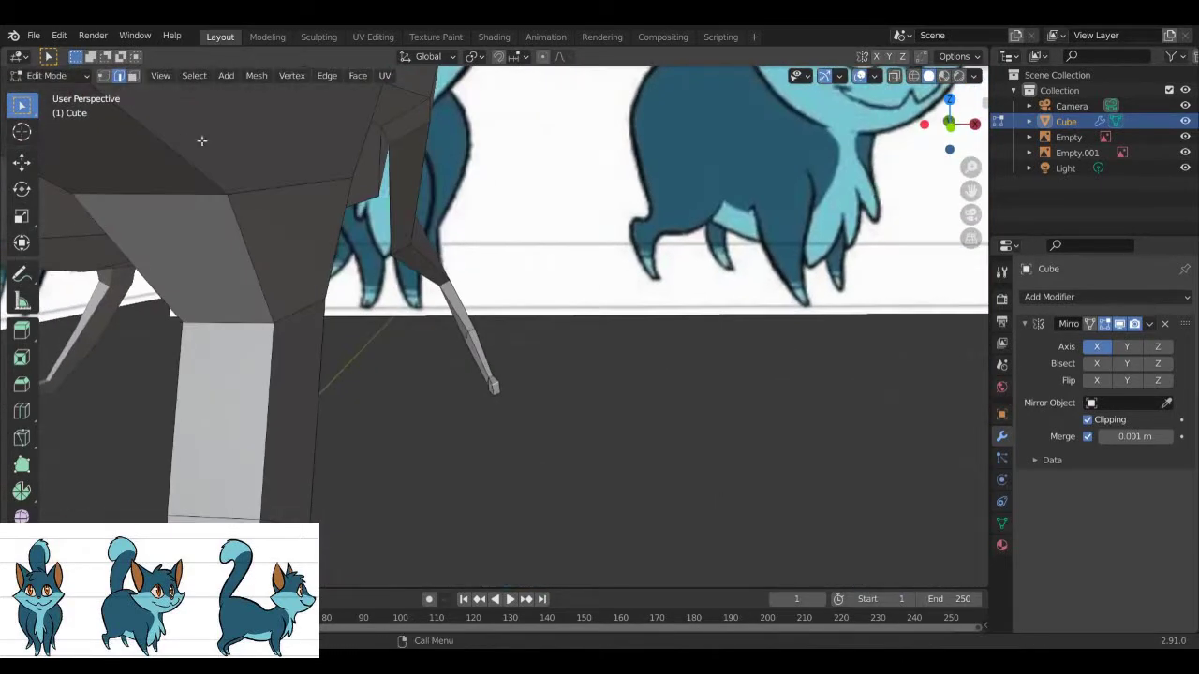
{"action": "key", "text": "shift+z"}
{"action": "key", "text": "c"}
{"action": "left_click", "coordinate": [487, 382]}
{"action": "left_click", "coordinate": [828, 348]}
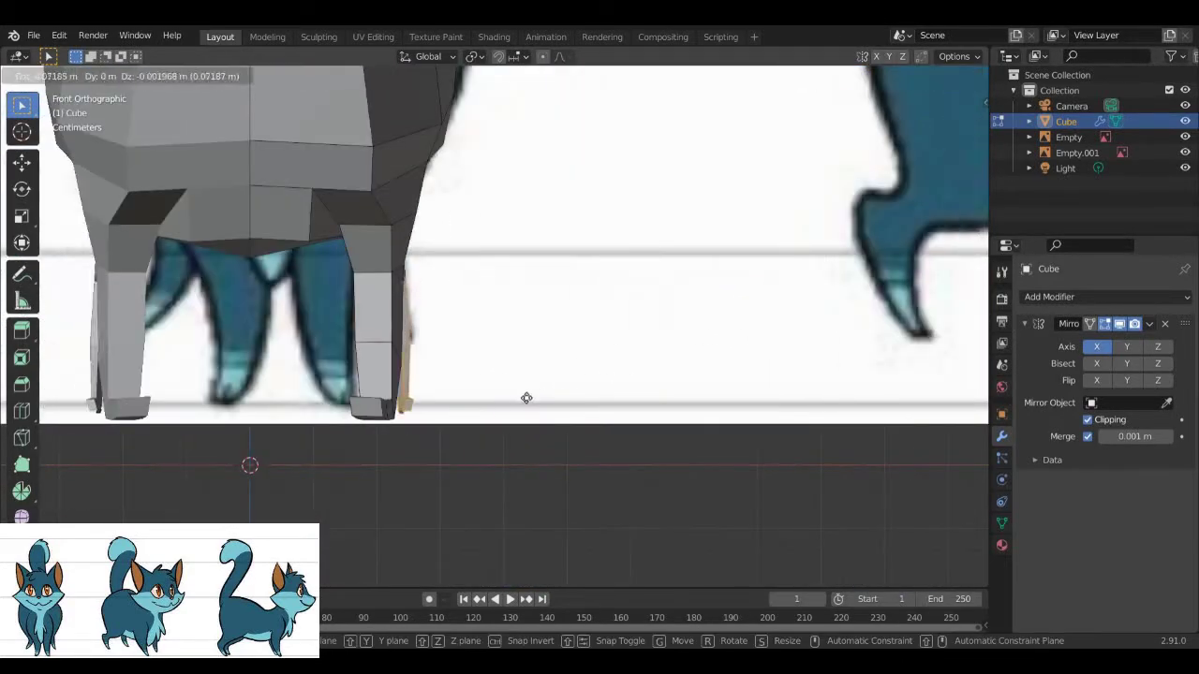
Step: Inspect the finished legs from the front and from low perspective angles
{"action": "middle_click_drag", "start_coordinate": [524, 397], "coordinate": [531, 282]}
{"action": "key", "text": "KP_1"}
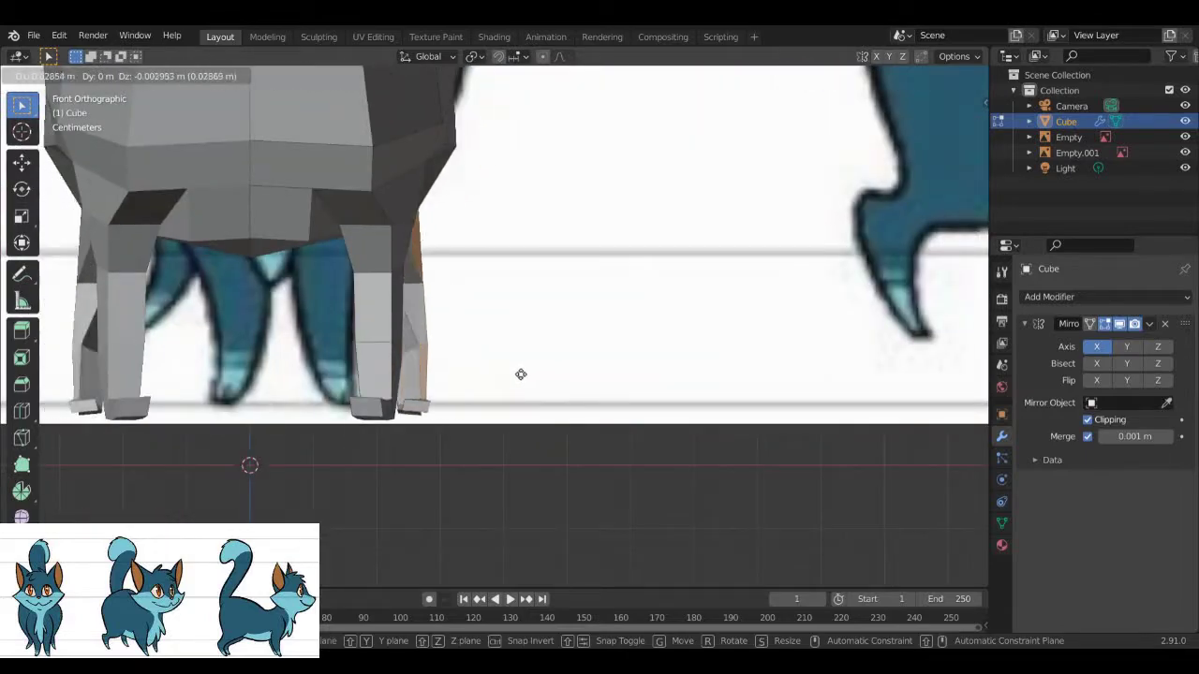
{"action": "middle_click_drag", "start_coordinate": [519, 372], "coordinate": [329, 393]}
{"action": "scroll", "coordinate": [450, 375], "scroll_direction": "up", "scroll_amount": 3}
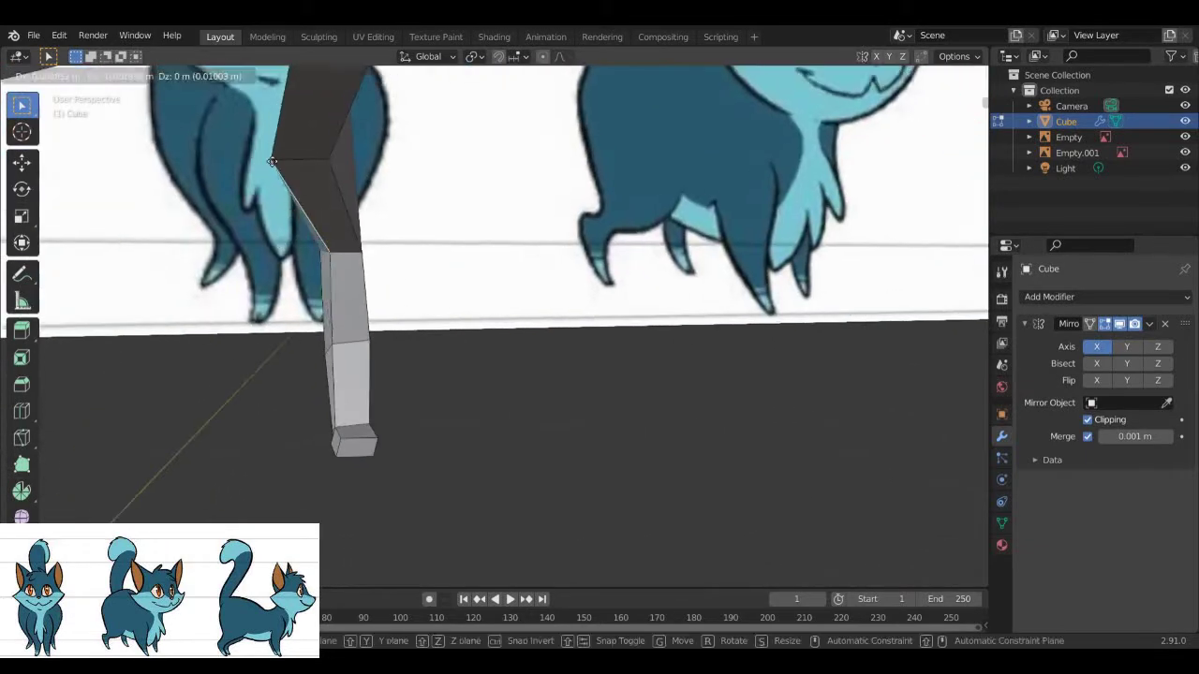
{"action": "scroll", "coordinate": [580, 344], "scroll_direction": "up", "scroll_amount": 5}
{"action": "scroll", "coordinate": [580, 344], "scroll_direction": "down", "scroll_amount": 5}
{"action": "middle_click_drag", "start_coordinate": [580, 345], "coordinate": [366, 419]}
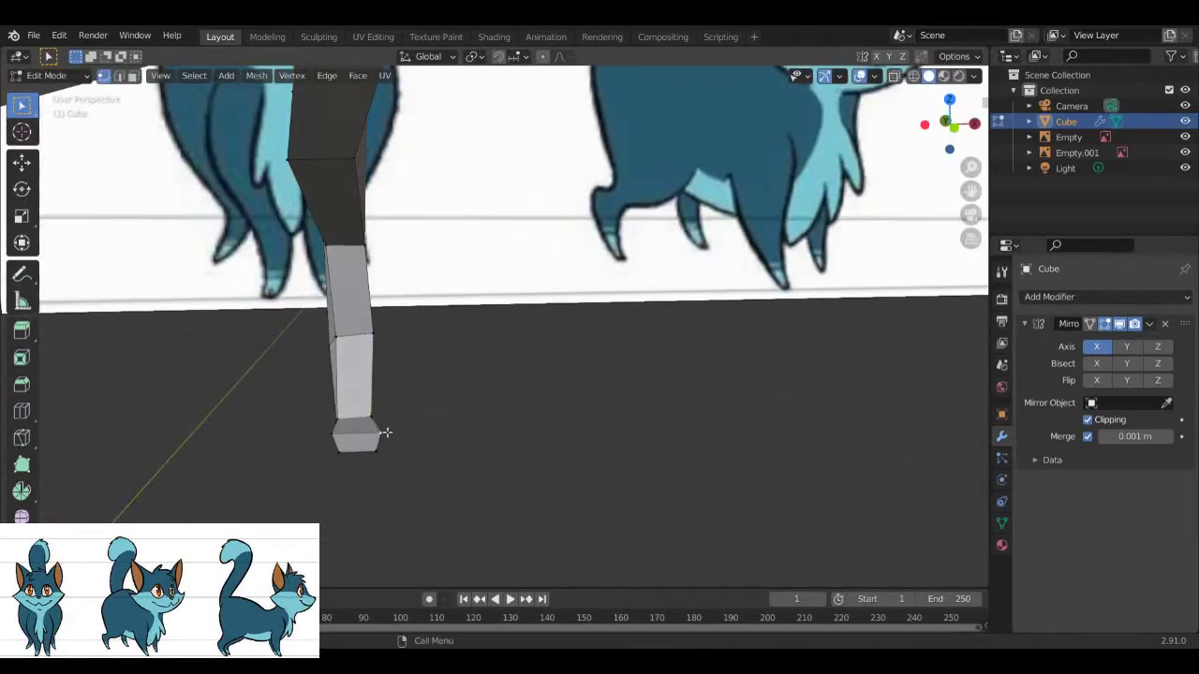
{"action": "scroll", "coordinate": [385, 432], "scroll_direction": "down", "scroll_amount": 5}
Step: Switch to face select and pick a face on the cat's head
{"action": "middle_click_drag", "start_coordinate": [386, 433], "coordinate": [562, 309]}
{"action": "scroll", "coordinate": [562, 310], "scroll_direction": "up", "scroll_amount": 4}
{"action": "key", "text": "3"}
{"action": "left_click", "coordinate": [424, 147]}
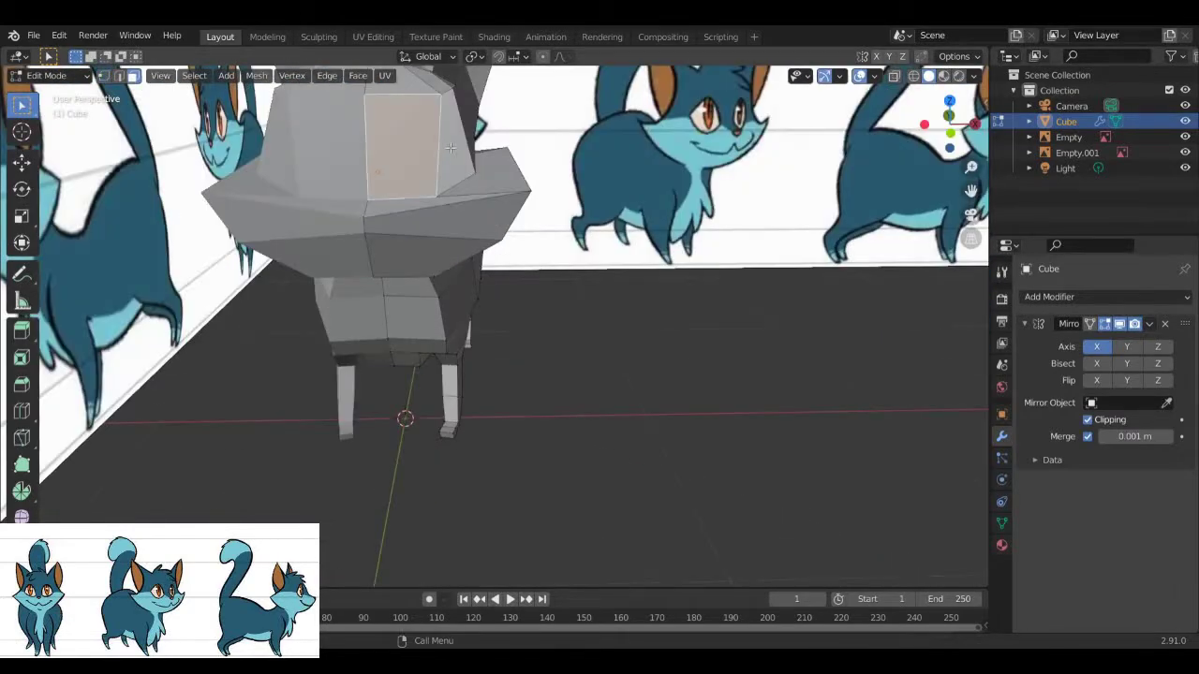
Step: Inset the selected eye faces and push them into the head
{"action": "right_click", "coordinate": [403, 135]}
{"action": "left_click", "coordinate": [402, 208]}
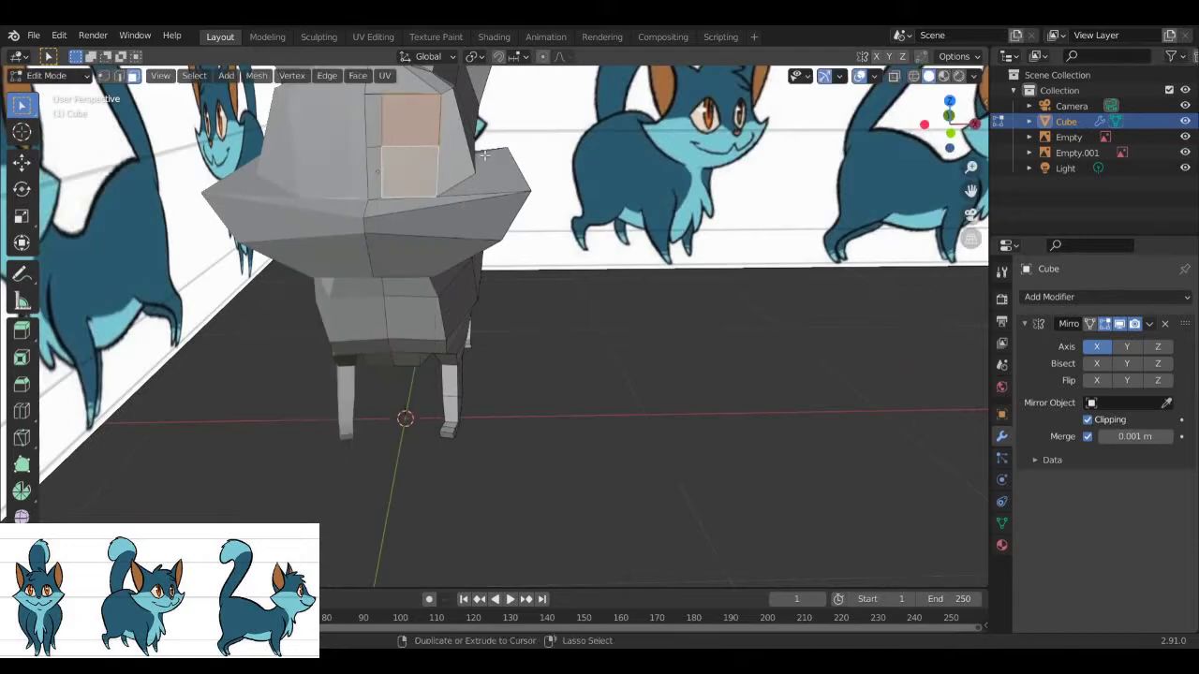
{"action": "left_click", "coordinate": [412, 160]}
{"action": "middle_click_drag", "start_coordinate": [412, 160], "coordinate": [422, 173]}
{"action": "scroll", "coordinate": [428, 168], "scroll_direction": "up", "scroll_amount": 2}
{"action": "scroll", "coordinate": [428, 169], "scroll_direction": "up", "scroll_amount": 2}
{"action": "key", "text": "g"}
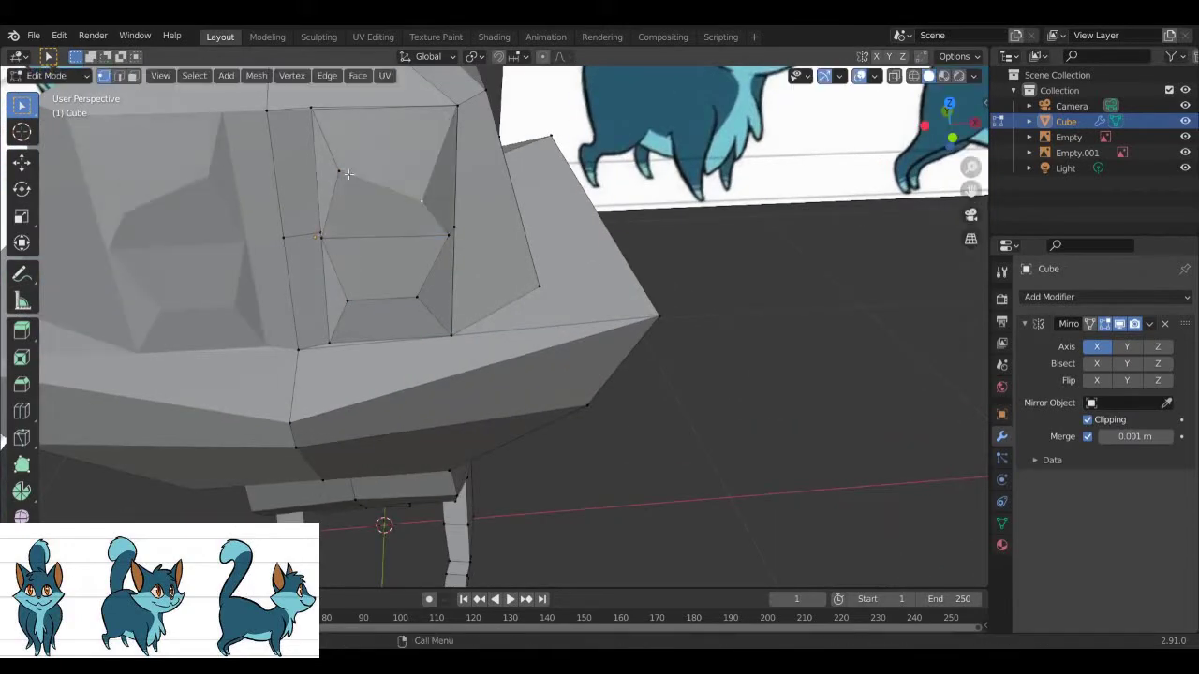
{"action": "scroll", "coordinate": [356, 206], "scroll_direction": "down", "scroll_amount": 4}
Step: Show the cat's Material Properties with Material Preview shading in the viewport
{"action": "mouse_move", "coordinate": [356, 207]}
{"action": "middle_mouse_down"}
{"action": "mouse_move", "coordinate": [382, 291]}
{"action": "mouse_move", "coordinate": [561, 374]}
{"action": "mouse_move", "coordinate": [656, 393]}
{"action": "middle_mouse_up"}
{"action": "scroll", "coordinate": [381, 292], "scroll_direction": "up", "scroll_amount": 4}
{"action": "scroll", "coordinate": [354, 293], "scroll_direction": "down", "scroll_amount": 4}
{"action": "scroll", "coordinate": [427, 320], "scroll_direction": "up", "scroll_amount": 4}
{"action": "key", "text": "Tab"}
{"action": "scroll", "coordinate": [439, 328], "scroll_direction": "down", "scroll_amount": 6}
{"action": "left_click", "coordinate": [1001, 544]}
{"action": "left_click", "coordinate": [943, 76]}
{"action": "key", "text": "Tab"}
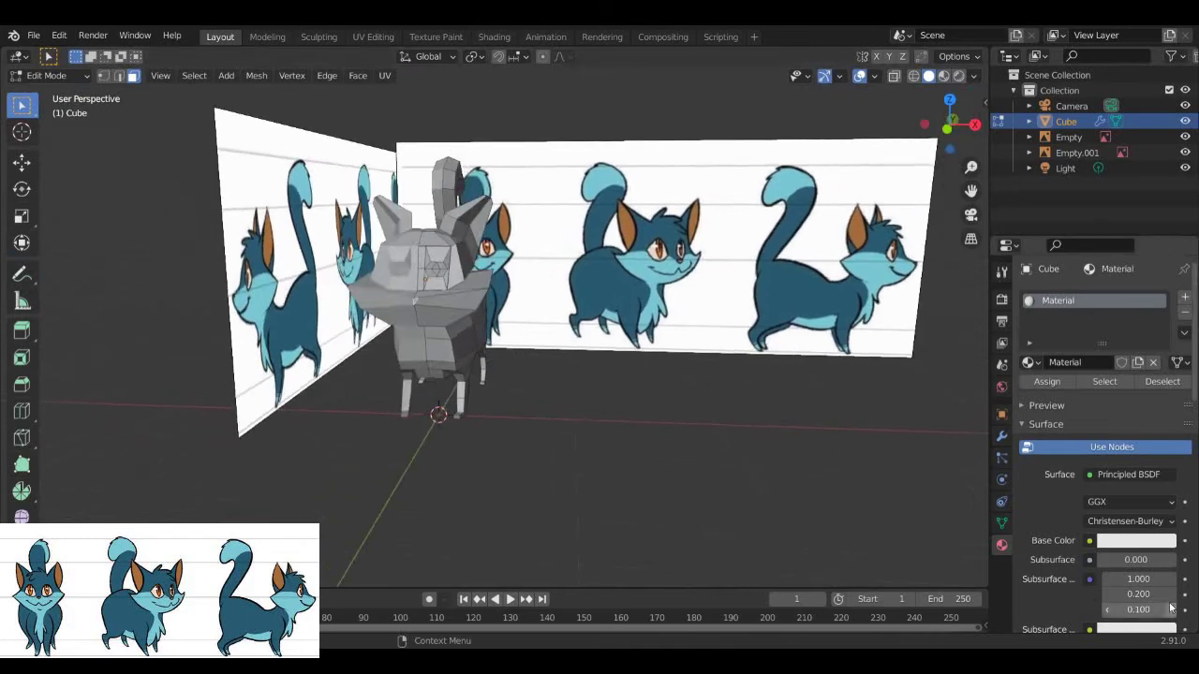
Step: Make the base material blue and add a second, lighter blue material
{"action": "left_click", "coordinate": [1136, 540]}
{"action": "left_click", "coordinate": [1095, 403]}
{"action": "left_click", "coordinate": [944, 75]}
{"action": "scroll", "coordinate": [497, 281], "scroll_direction": "up", "scroll_amount": 3}
{"action": "left_click", "coordinate": [1184, 297]}
{"action": "left_click", "coordinate": [1087, 393]}
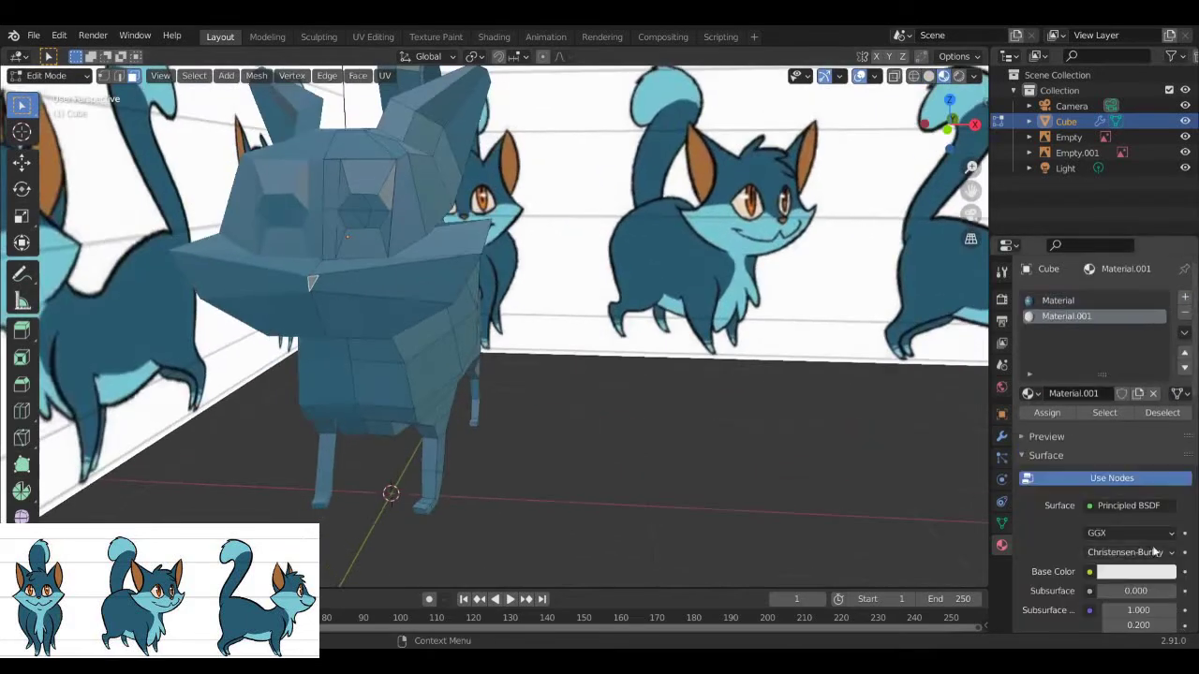
{"action": "left_click", "coordinate": [1136, 572]}
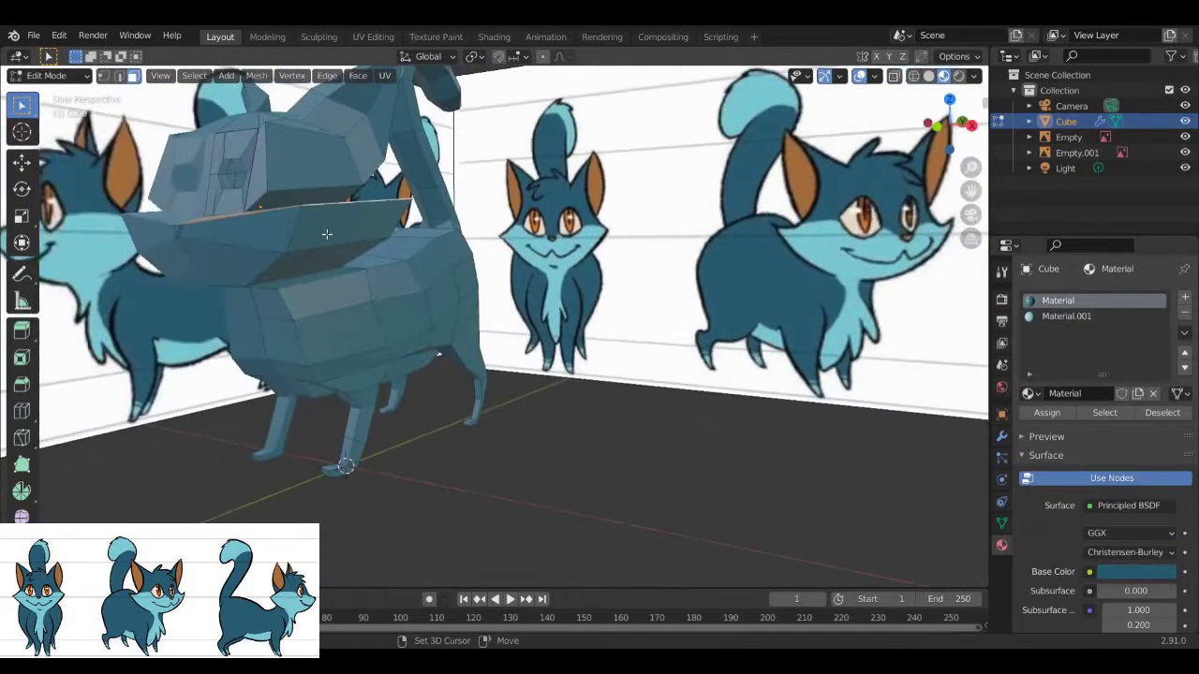
Step: Make the lighter blue material active for the cat's underside
{"action": "middle_click_drag", "start_coordinate": [345, 265], "coordinate": [338, 349]}
{"action": "scroll", "coordinate": [338, 349], "scroll_direction": "up", "scroll_amount": 5}
{"action": "scroll", "coordinate": [338, 348], "scroll_direction": "down", "scroll_amount": 8}
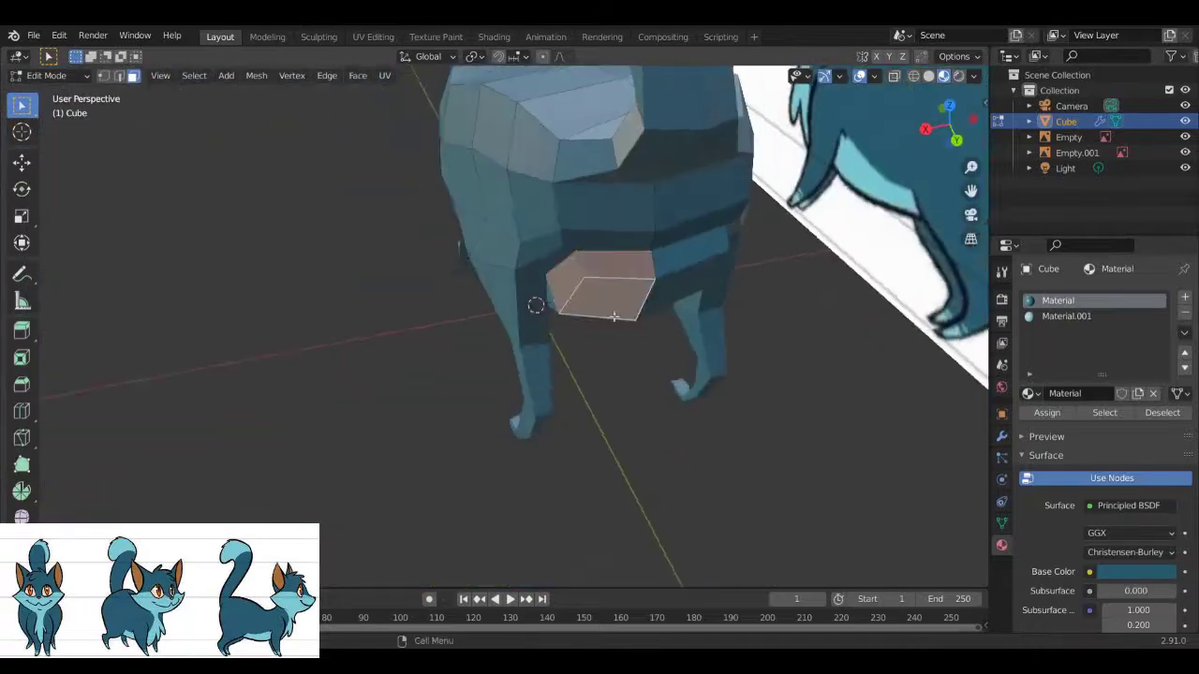
{"action": "mouse_move", "coordinate": [524, 300]}
{"action": "middle_mouse_down"}
{"action": "mouse_move", "coordinate": [562, 281]}
{"action": "mouse_move", "coordinate": [610, 293]}
{"action": "mouse_move", "coordinate": [469, 375]}
{"action": "middle_mouse_up"}
{"action": "left_click", "coordinate": [1066, 316]}
{"action": "mouse_move", "coordinate": [655, 328]}
{"action": "middle_mouse_down"}
{"action": "mouse_move", "coordinate": [546, 363]}
{"action": "mouse_move", "coordinate": [415, 270]}
{"action": "middle_mouse_up"}
{"action": "scroll", "coordinate": [545, 364], "scroll_direction": "down", "scroll_amount": 5}
{"action": "scroll", "coordinate": [545, 363], "scroll_direction": "up", "scroll_amount": 4}
Step: Add a third orange-brown material and assign it to the ears
{"action": "left_click", "coordinate": [1058, 300]}
{"action": "left_click", "coordinate": [1066, 332]}
{"action": "left_click", "coordinate": [1135, 571]}
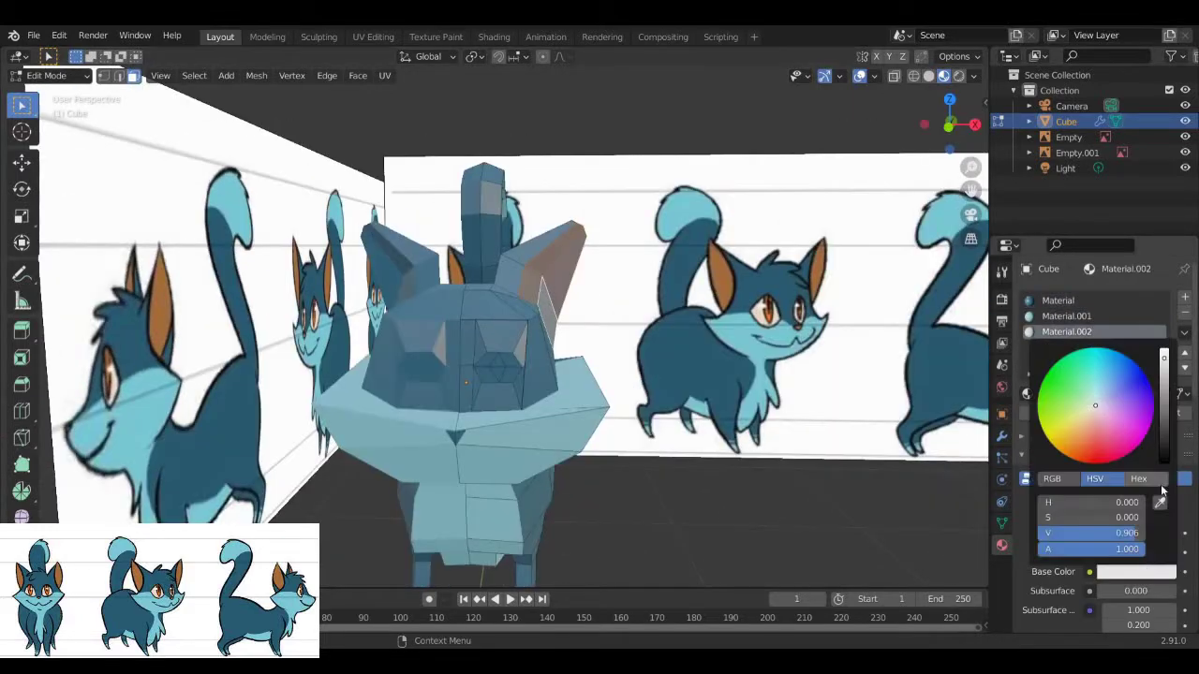
{"action": "left_click", "coordinate": [1115, 375]}
{"action": "left_click", "coordinate": [1058, 300]}
{"action": "scroll", "coordinate": [481, 392], "scroll_direction": "up", "scroll_amount": 2}
{"action": "scroll", "coordinate": [438, 478], "scroll_direction": "up", "scroll_amount": 3}
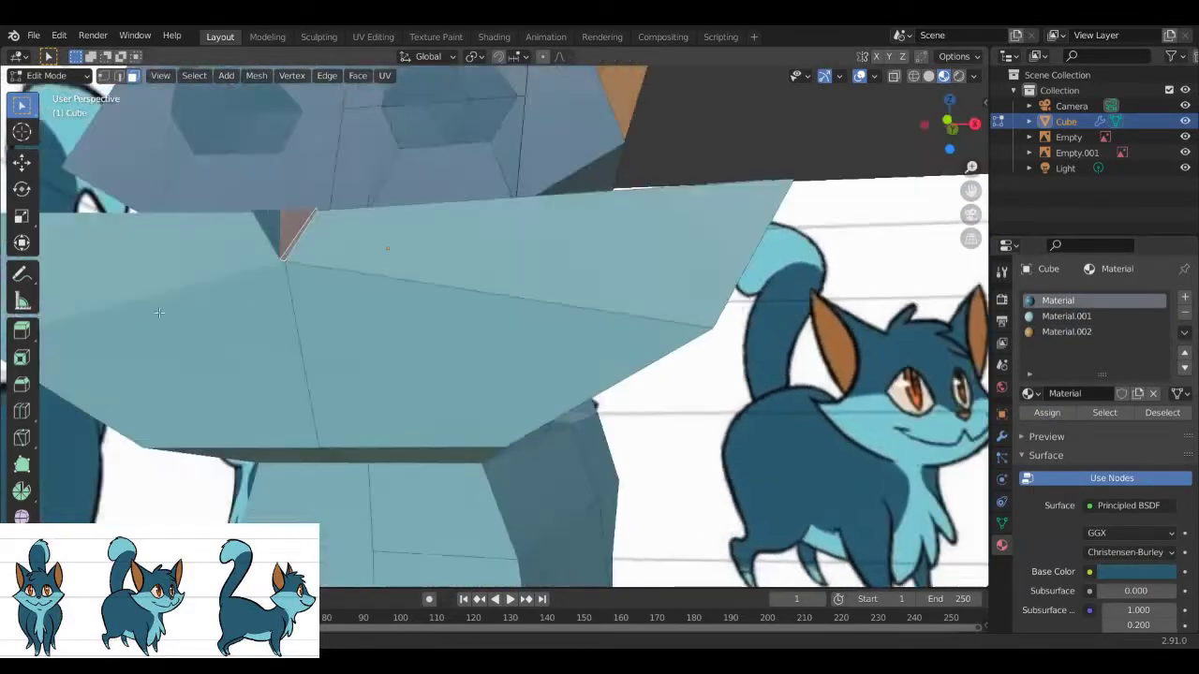
{"action": "left_click", "coordinate": [1066, 332]}
{"action": "scroll", "coordinate": [450, 393], "scroll_direction": "down", "scroll_amount": 3}
{"action": "left_click", "coordinate": [1057, 300]}
Step: Add a fourth material slot for the eyes
{"action": "left_click", "coordinate": [1185, 296]}
{"action": "left_click", "coordinate": [1086, 393]}
{"action": "left_click", "coordinate": [1058, 300]}
{"action": "scroll", "coordinate": [469, 375], "scroll_direction": "up", "scroll_amount": 2}
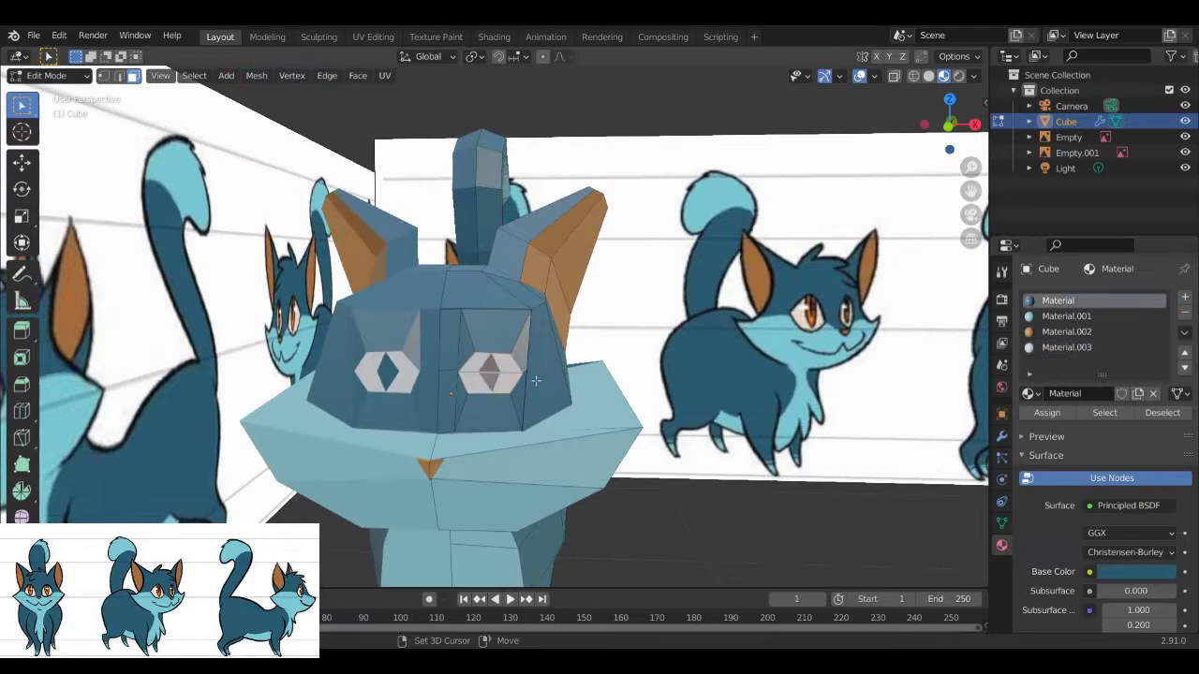
{"action": "scroll", "coordinate": [469, 374], "scroll_direction": "down", "scroll_amount": 5}
{"action": "middle_click_drag", "start_coordinate": [468, 375], "coordinate": [581, 374]}
{"action": "left_click", "coordinate": [928, 75]}
{"action": "left_click", "coordinate": [943, 76]}
Step: Make the eye material active on the cat's face in front view
{"action": "key", "text": "KP_1"}
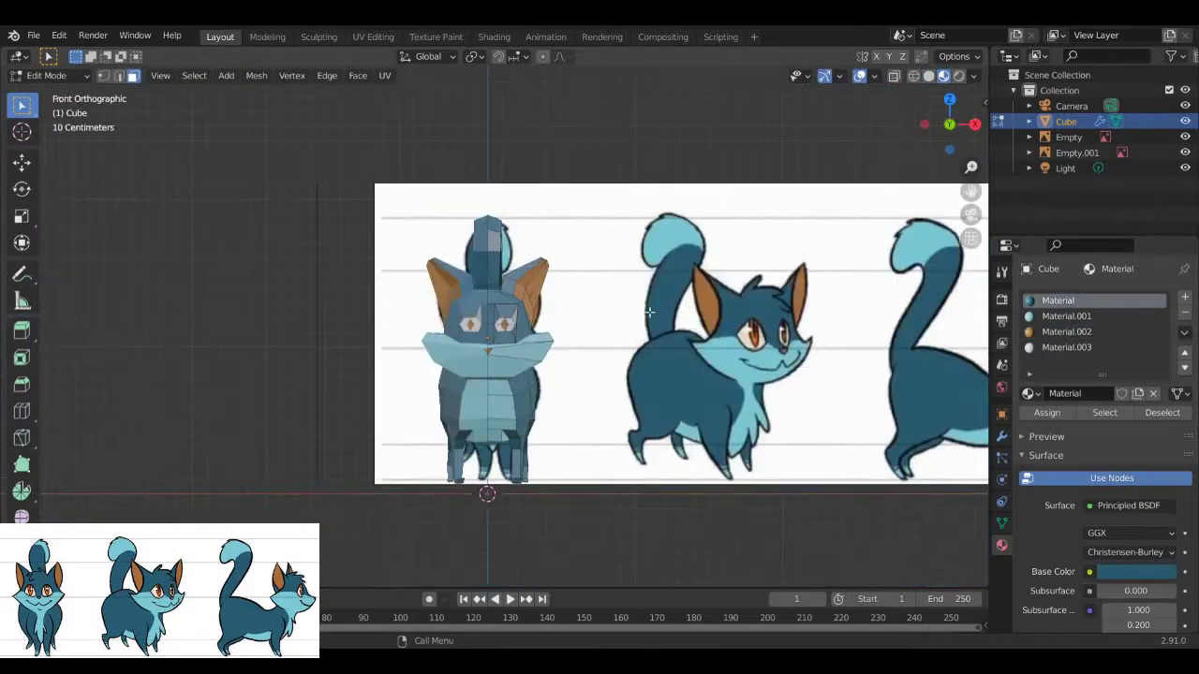
{"action": "middle_click_drag", "start_coordinate": [487, 375], "coordinate": [656, 369]}
{"action": "scroll", "coordinate": [622, 417], "scroll_direction": "up", "scroll_amount": 5}
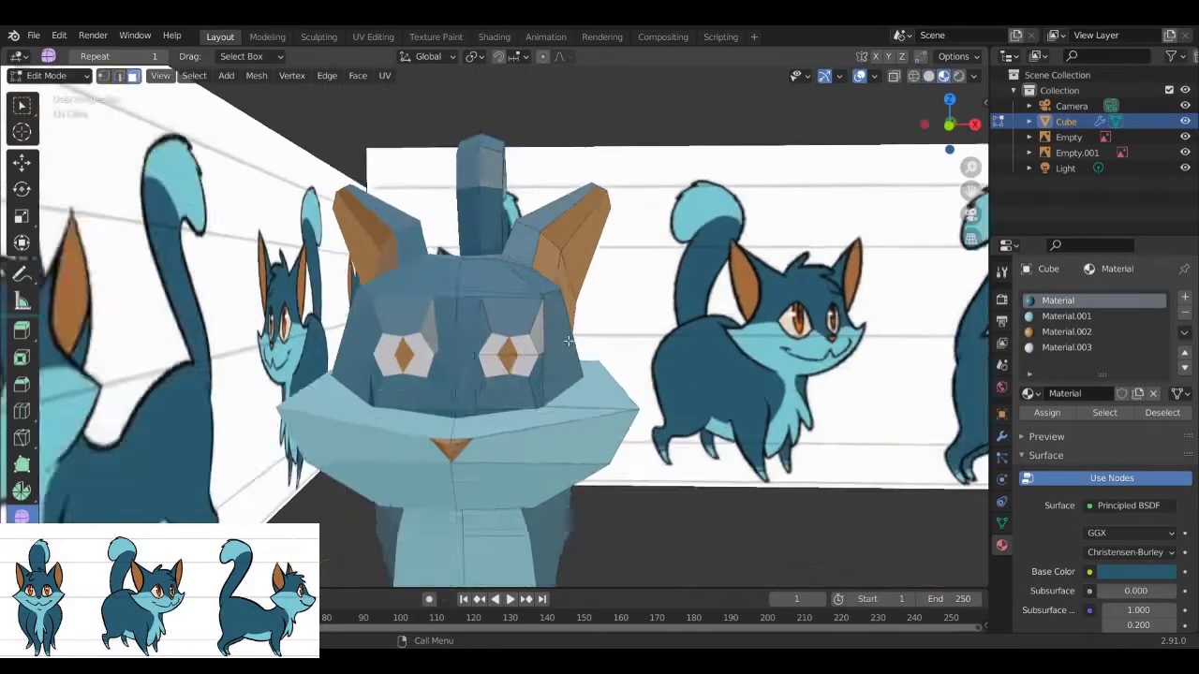
{"action": "left_click", "coordinate": [622, 417]}
{"action": "scroll", "coordinate": [562, 403], "scroll_direction": "down", "scroll_amount": 3}
{"action": "scroll", "coordinate": [487, 468], "scroll_direction": "down", "scroll_amount": 2}
{"action": "middle_click_drag", "start_coordinate": [484, 506], "coordinate": [422, 469]}
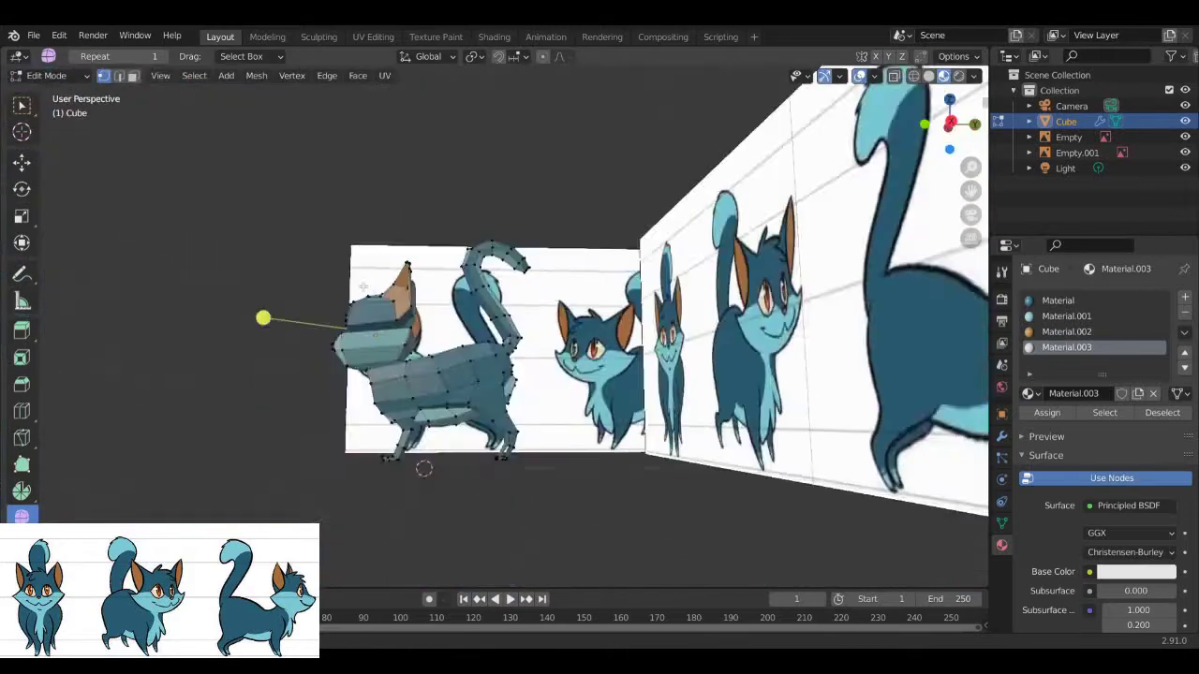
{"action": "key", "text": "KP_1"}
Step: Add a single-bone armature at the cat with In Front display enabled
{"action": "key", "text": "shift+a"}
{"action": "key", "text": "Escape"}
{"action": "key", "text": "Tab"}
{"action": "key", "text": "shift+a"}
{"action": "left_click", "coordinate": [580, 458]}
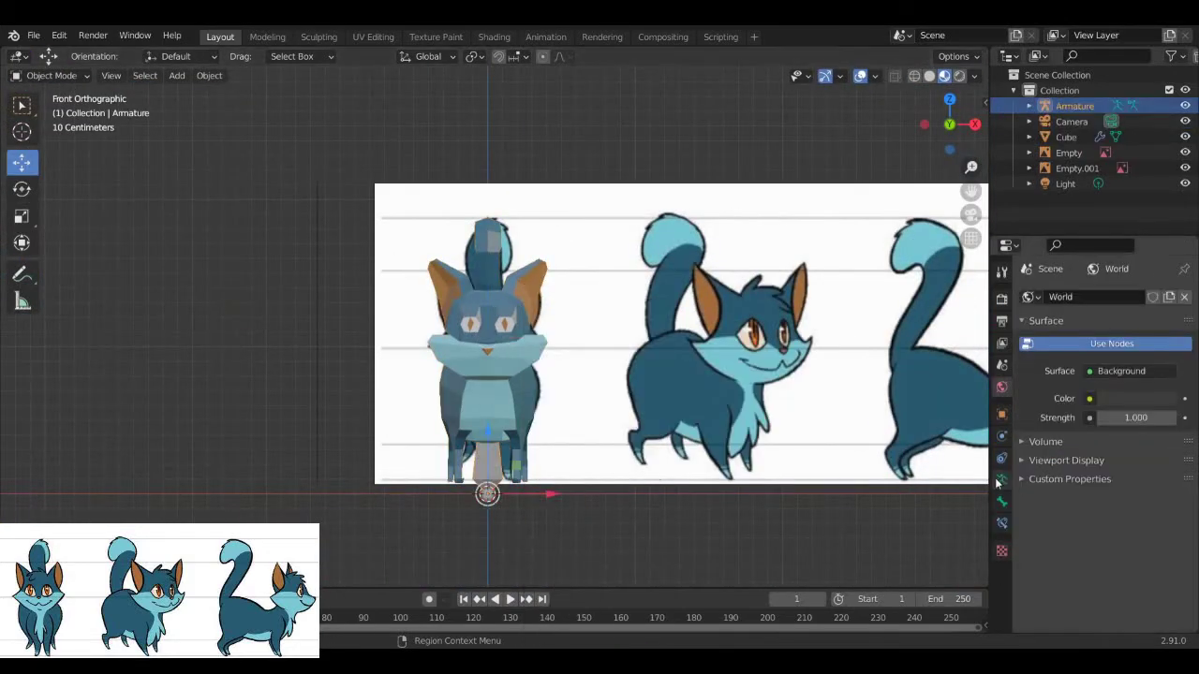
{"action": "left_click", "coordinate": [1065, 509]}
{"action": "left_click", "coordinate": [1087, 619]}
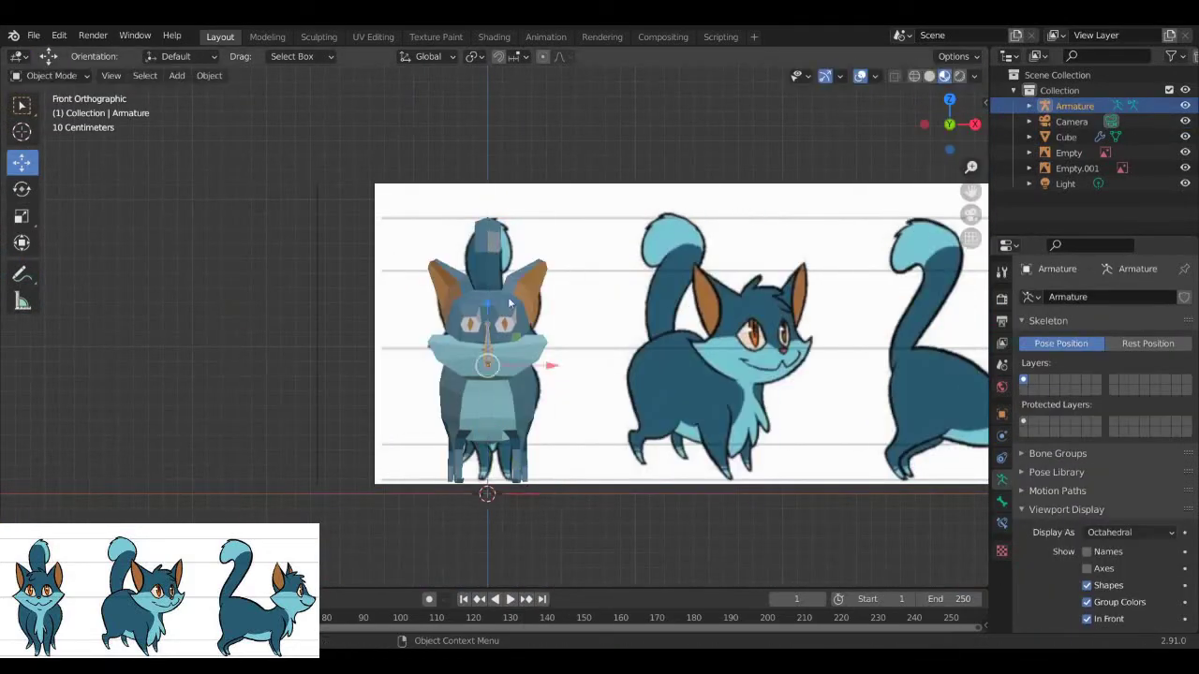
Step: Extrude a chain of bones through the cat's body in right side view
{"action": "key", "text": "KP_3"}
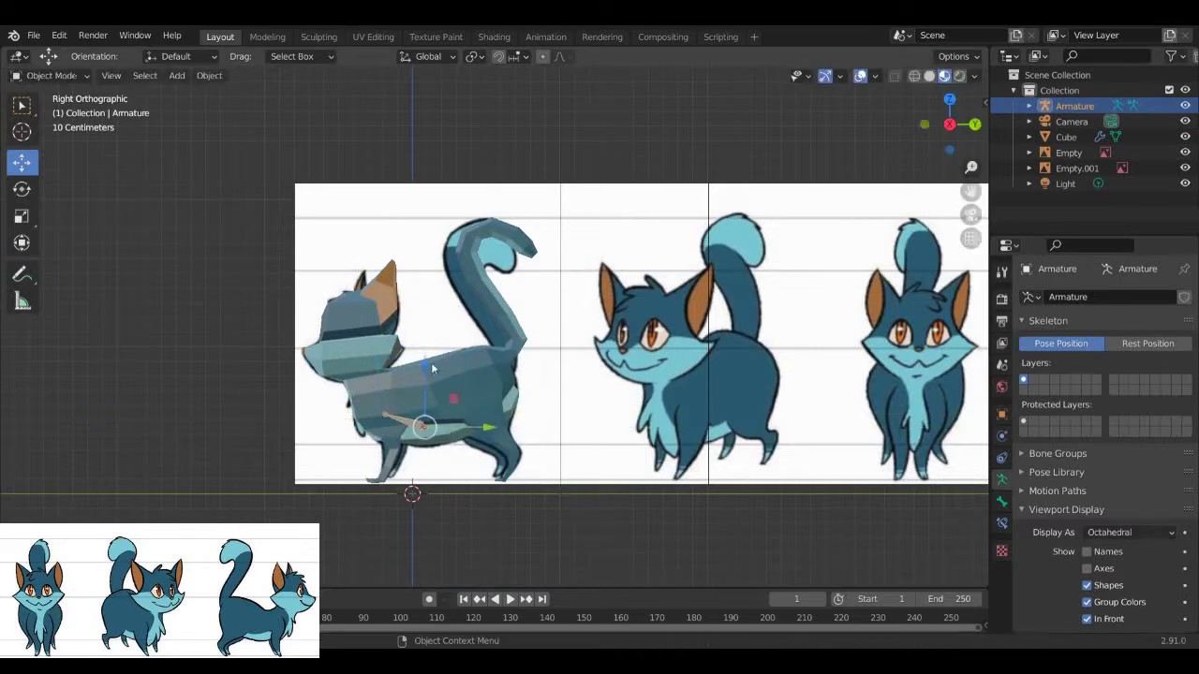
{"action": "key", "text": "Tab"}
{"action": "key", "text": "e"}
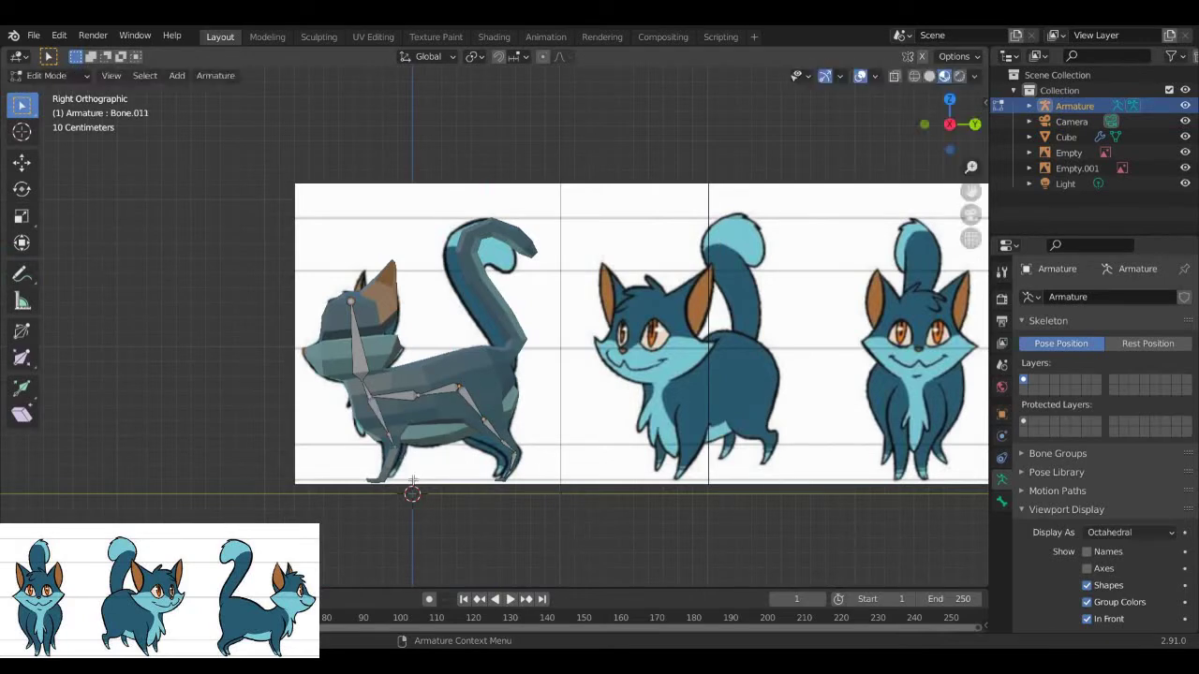
{"action": "left_click", "coordinate": [503, 137]}
{"action": "mouse_move", "coordinate": [503, 138]}
{"action": "middle_mouse_down"}
{"action": "mouse_move", "coordinate": [564, 465]}
{"action": "mouse_move", "coordinate": [449, 441]}
{"action": "middle_mouse_up"}
{"action": "key", "text": "KP_3"}
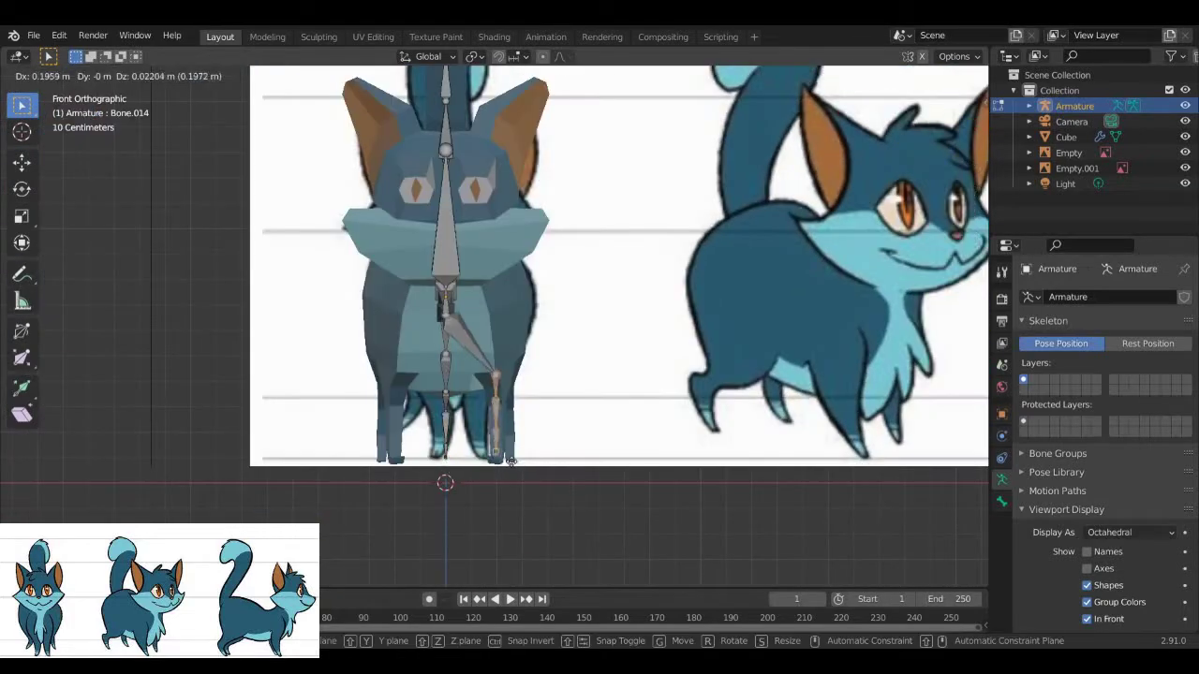
{"action": "key", "text": "f"}
{"action": "scroll", "coordinate": [473, 354], "scroll_direction": "down", "scroll_amount": 2}
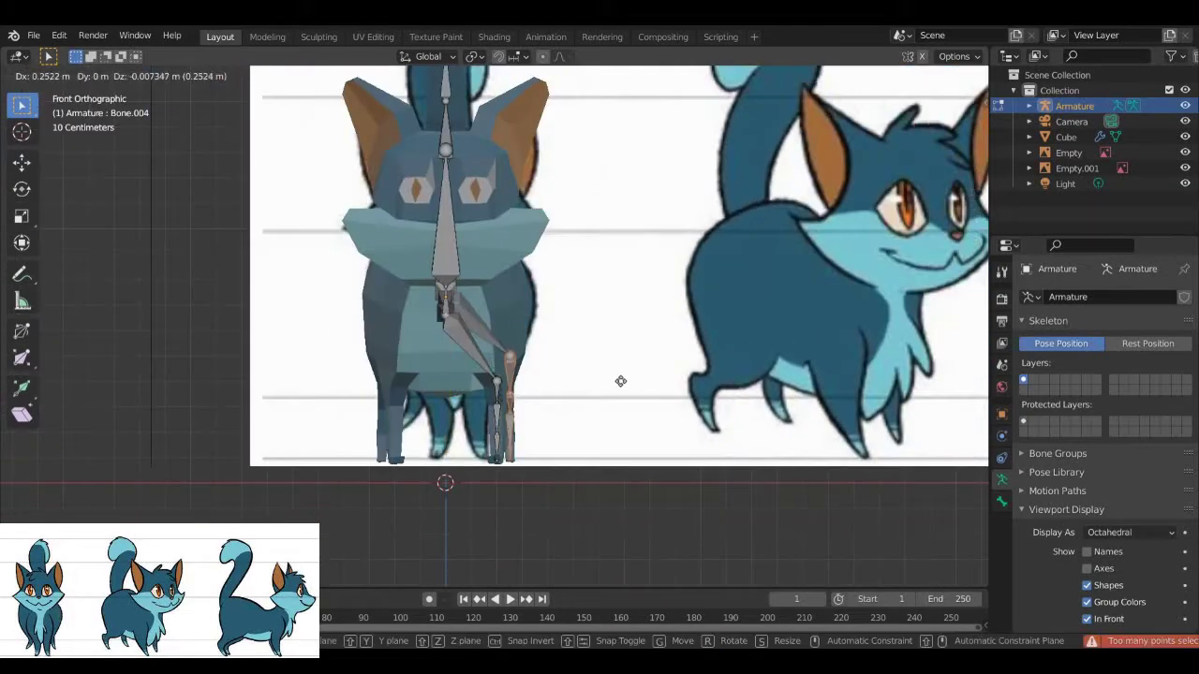
{"action": "mouse_move", "coordinate": [473, 354]}
{"action": "middle_mouse_down"}
{"action": "mouse_move", "coordinate": [314, 255]}
{"action": "mouse_move", "coordinate": [482, 194]}
{"action": "mouse_move", "coordinate": [510, 212]}
{"action": "mouse_move", "coordinate": [309, 188]}
{"action": "middle_mouse_up"}
Step: Symmetrize the ear and leg bones and parent the mesh With Automatic Weights
{"action": "left_click", "coordinate": [510, 212], "text": "shift"}
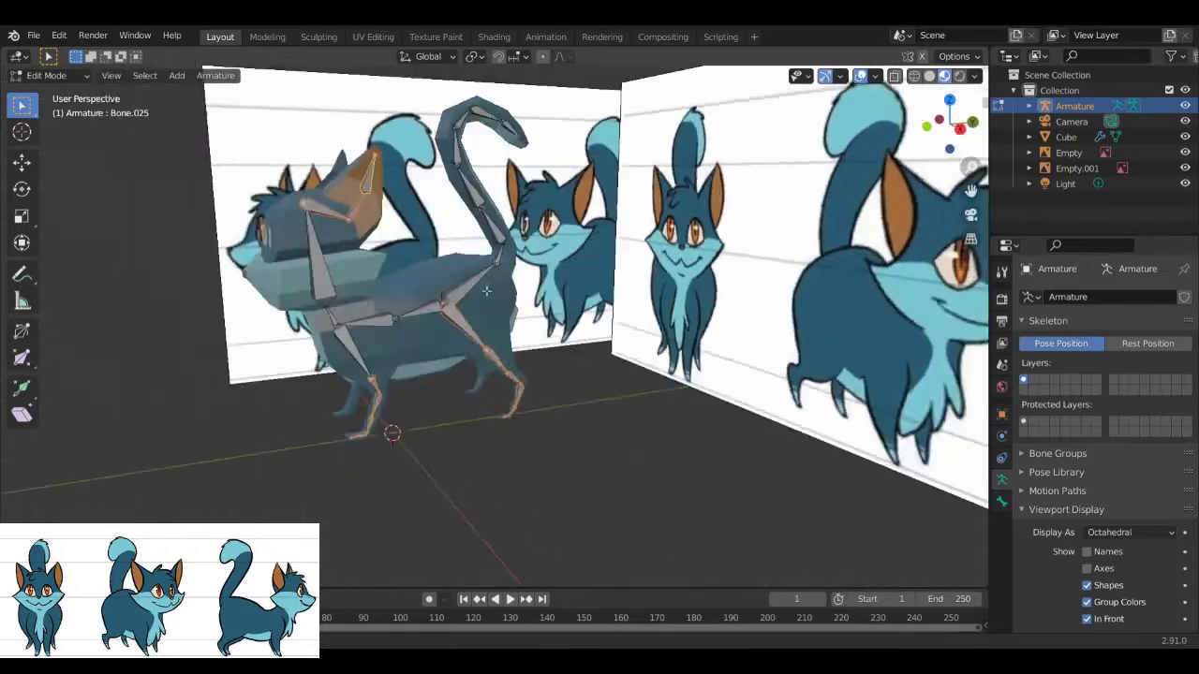
{"action": "left_click", "coordinate": [215, 75]}
{"action": "left_click", "coordinate": [239, 283]}
{"action": "middle_click_drag", "start_coordinate": [473, 265], "coordinate": [431, 310]}
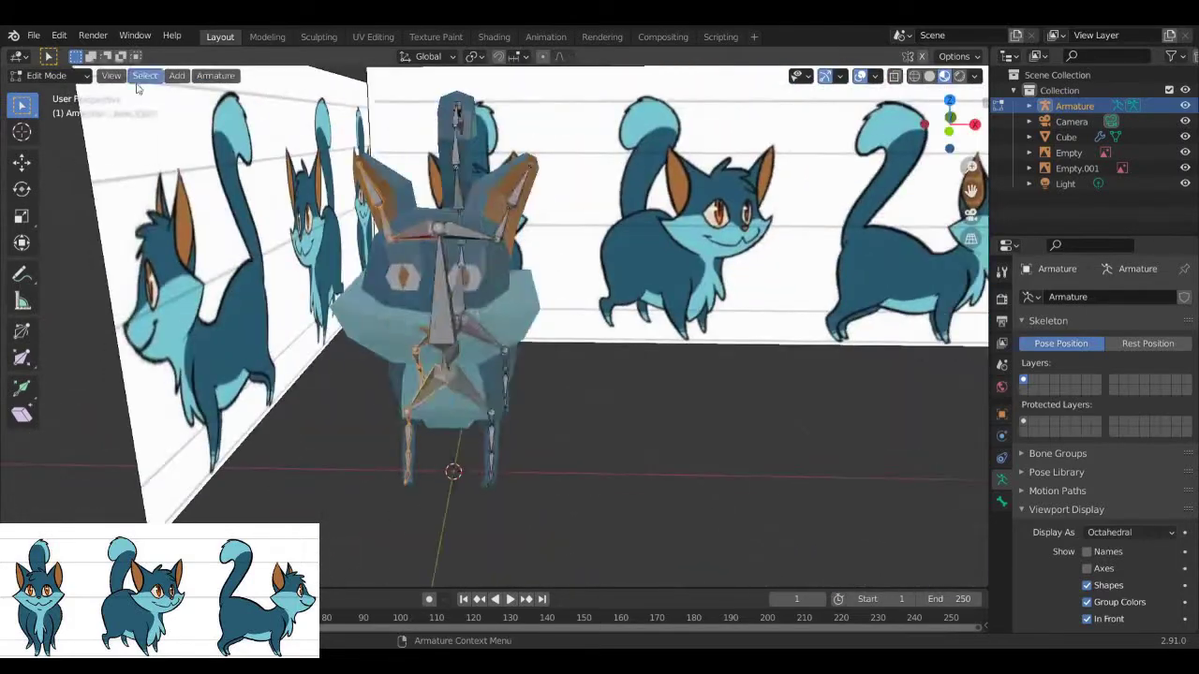
{"action": "key", "text": "Tab"}
{"action": "key", "text": "ctrl+p"}
{"action": "left_click", "coordinate": [402, 419]}
Step: Test the rig in Pose Mode by rotating the leg bones
{"action": "left_click", "coordinate": [470, 230]}
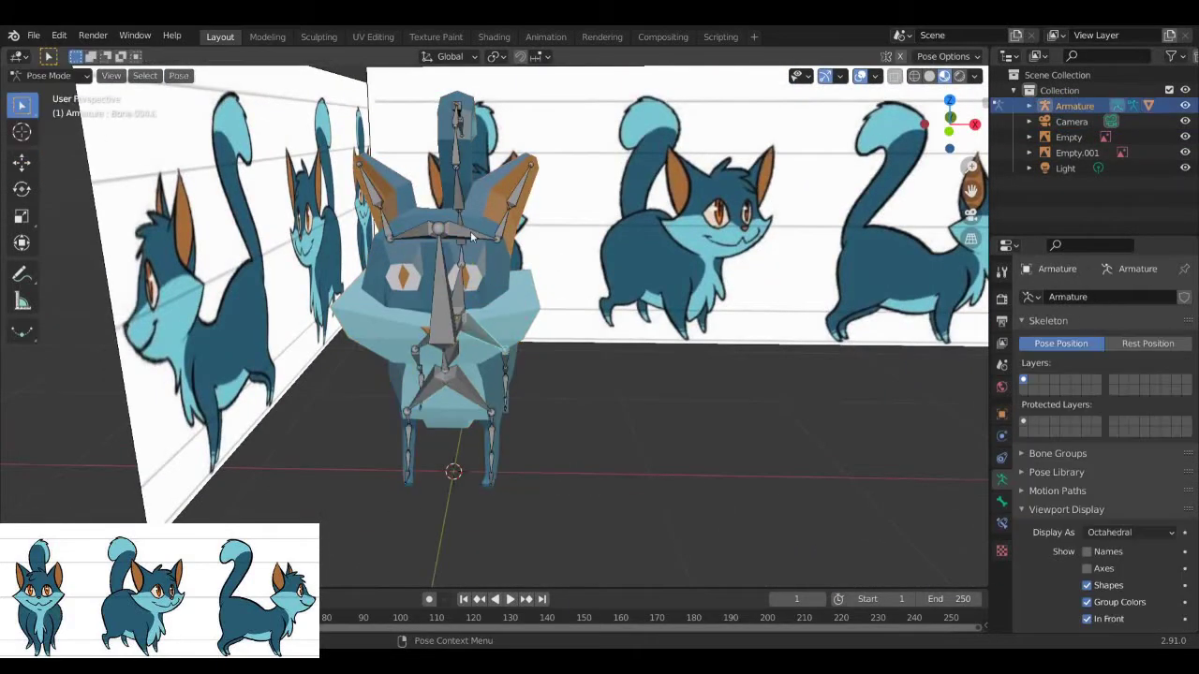
{"action": "key", "text": "ctrl+Tab"}
{"action": "key", "text": "r"}
{"action": "mouse_move", "coordinate": [470, 230]}
{"action": "middle_mouse_down"}
{"action": "mouse_move", "coordinate": [479, 281]}
{"action": "mouse_move", "coordinate": [524, 309]}
{"action": "middle_mouse_up"}
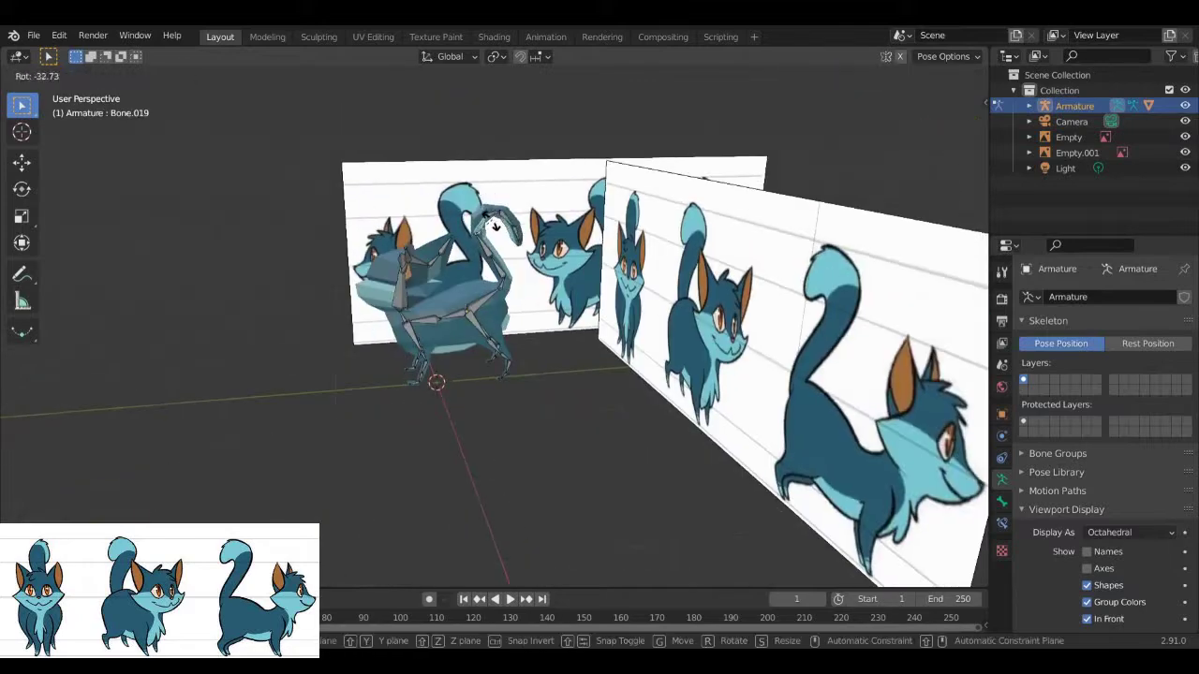
{"action": "left_click", "coordinate": [547, 346]}
{"action": "key", "text": "r"}
{"action": "left_click", "coordinate": [546, 346]}
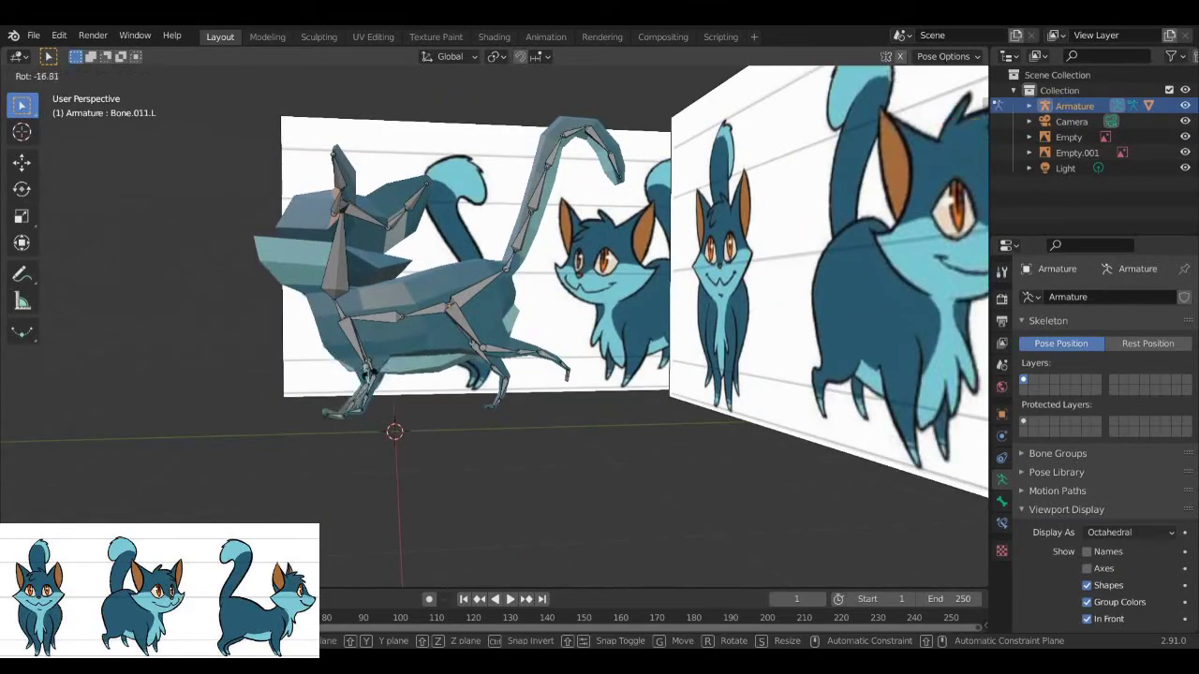
{"action": "left_click", "coordinate": [384, 384]}
{"action": "middle_click_drag", "start_coordinate": [384, 384], "coordinate": [487, 356]}
{"action": "scroll", "coordinate": [487, 356], "scroll_direction": "down", "scroll_amount": 3}
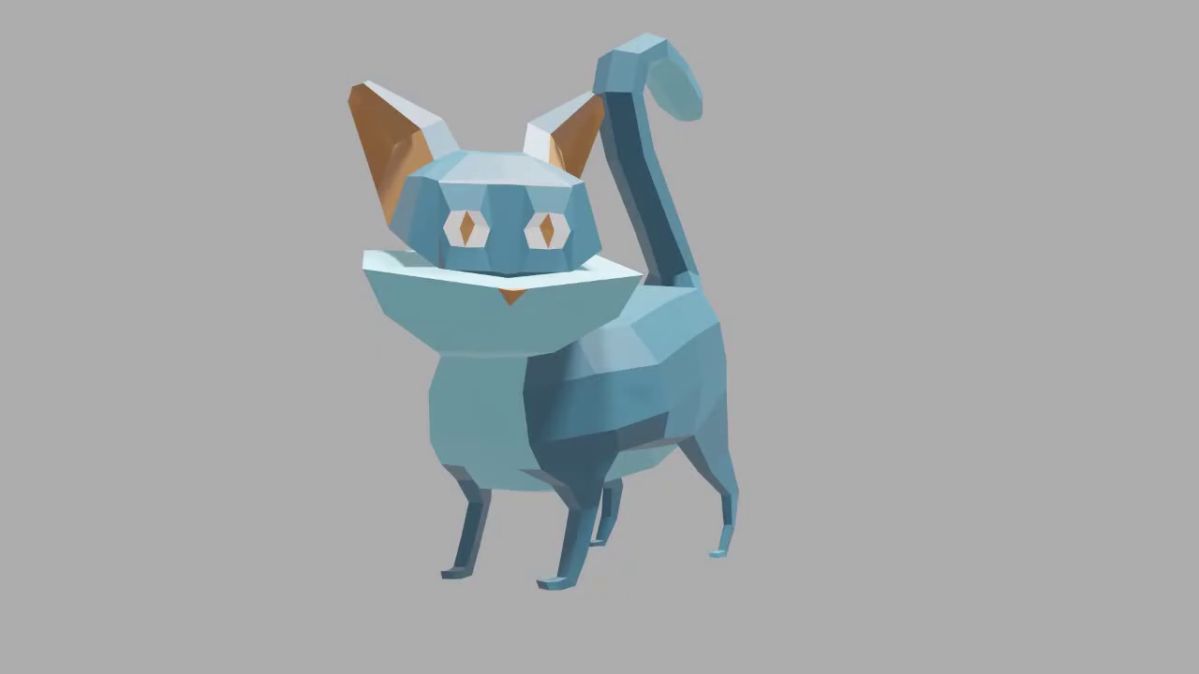